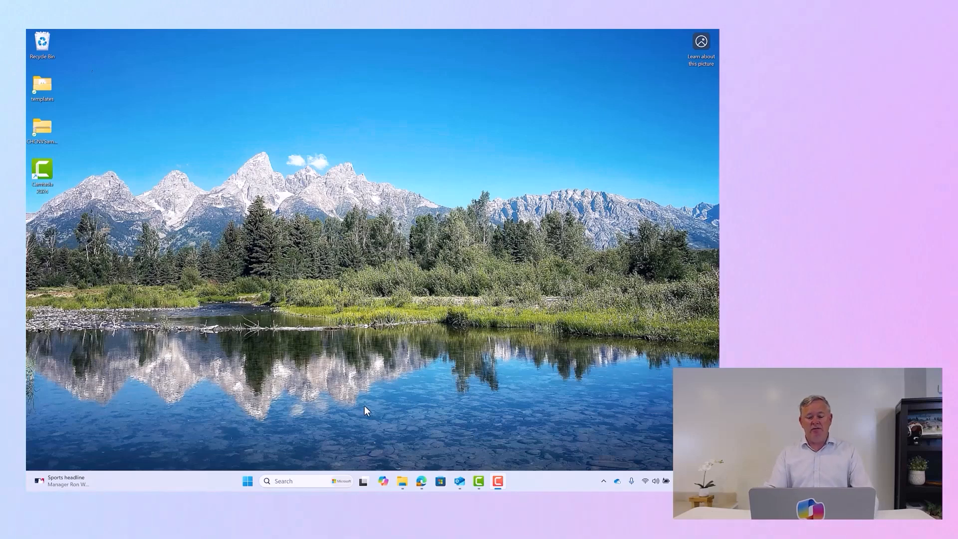
# Step: Open the Copilot app, hold a voice conversation about AI opportunities for an executive, and end it
pyautogui.click(384, 482)
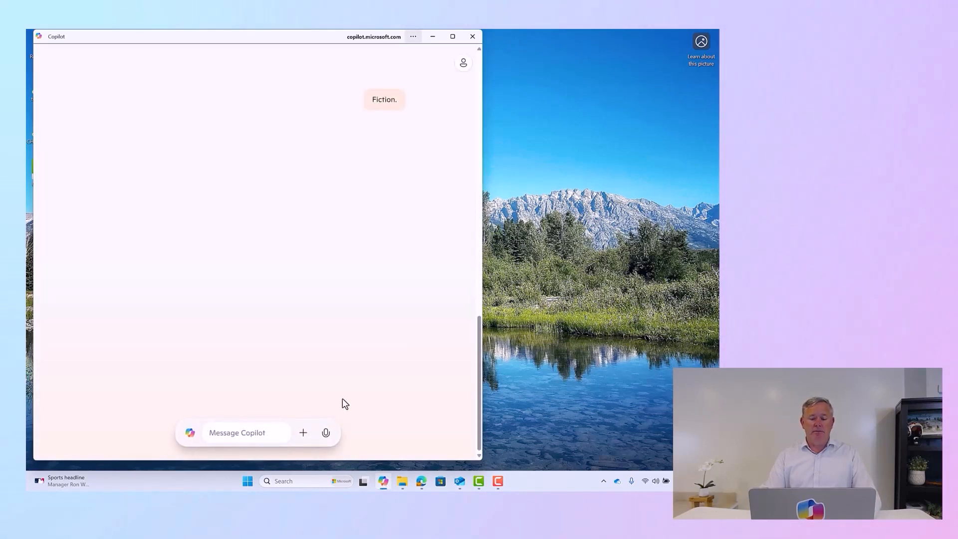
pyautogui.click(329, 434)
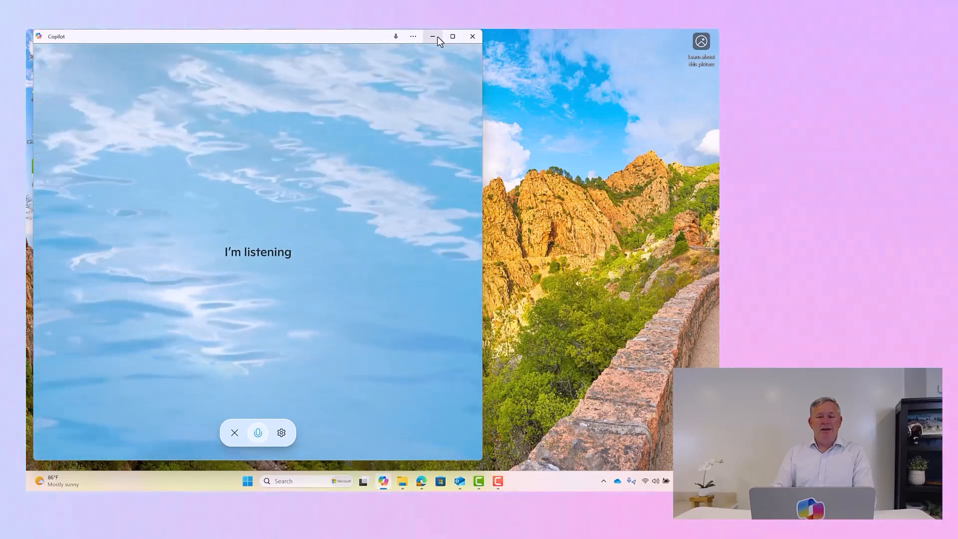
pyautogui.click(234, 433)
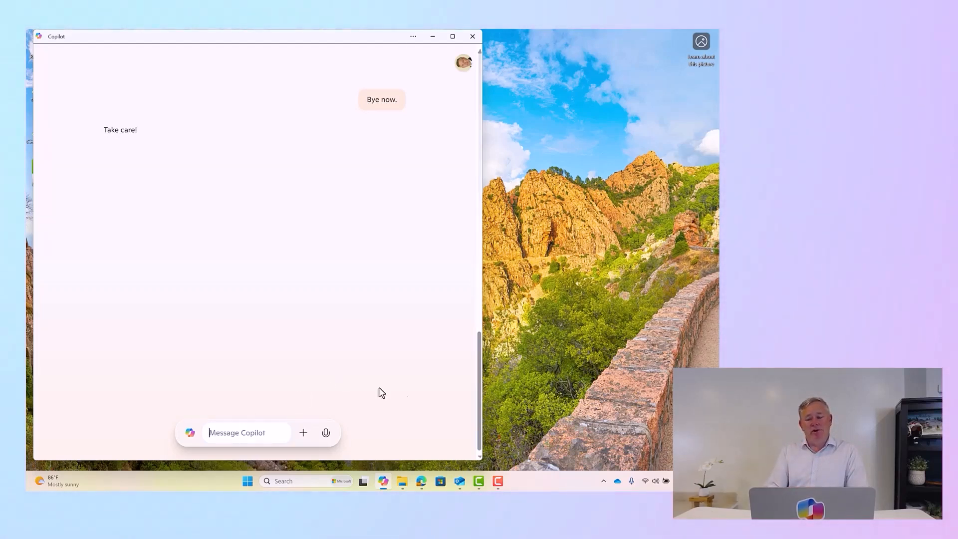
# Step: Find the reply beginning "One idea could be integrating AI" in the conversation transcript and copy its full text
pyautogui.moveTo(480, 373); pyautogui.dragTo(451, 97)
pyautogui.scroll(-15, 449, 84)
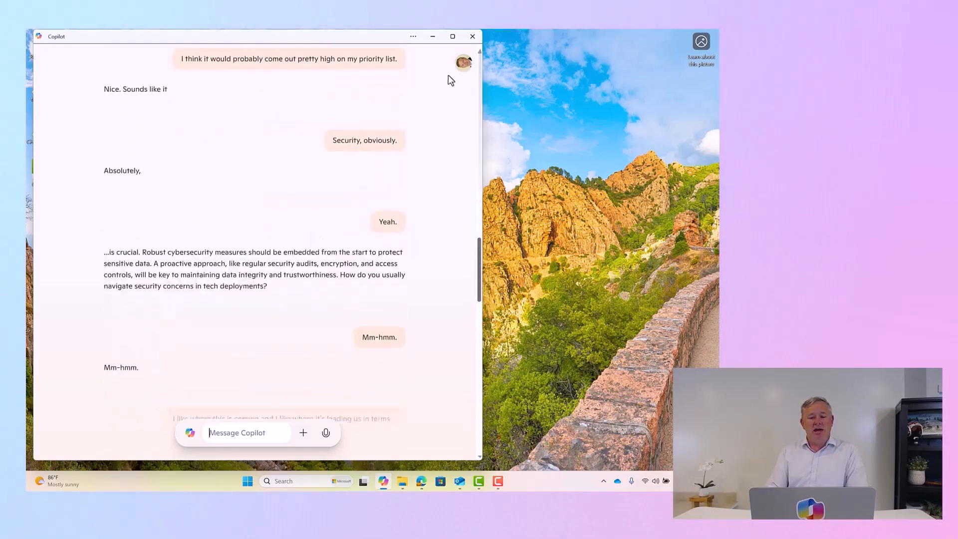
pyautogui.scroll(10, 465, 178)
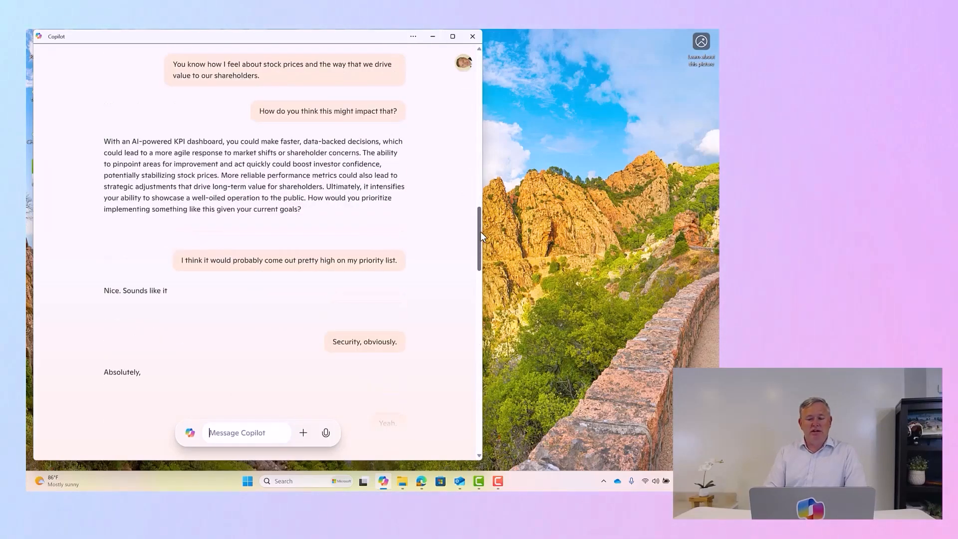
pyautogui.moveTo(478, 232); pyautogui.dragTo(483, 136)
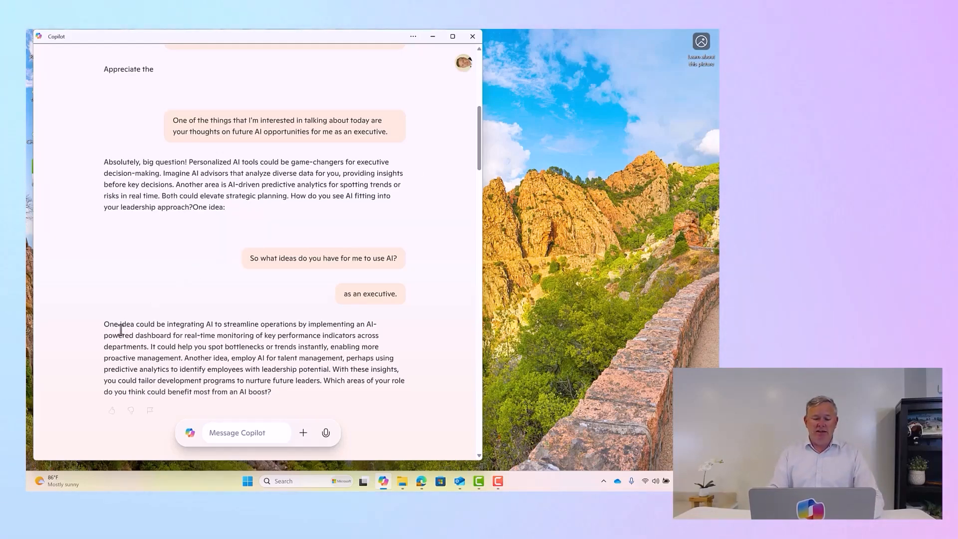
pyautogui.moveTo(101, 327); pyautogui.dragTo(252, 404)
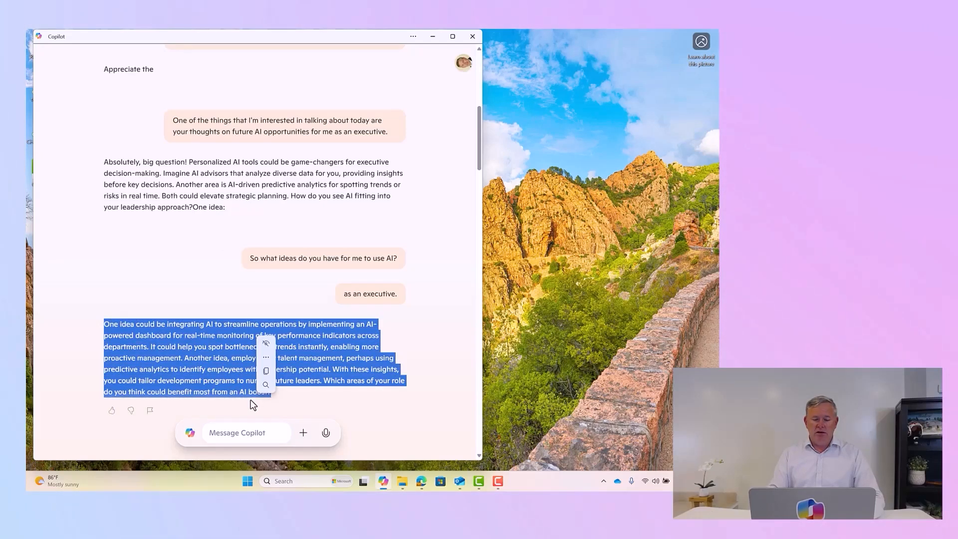
pyautogui.click(266, 371)
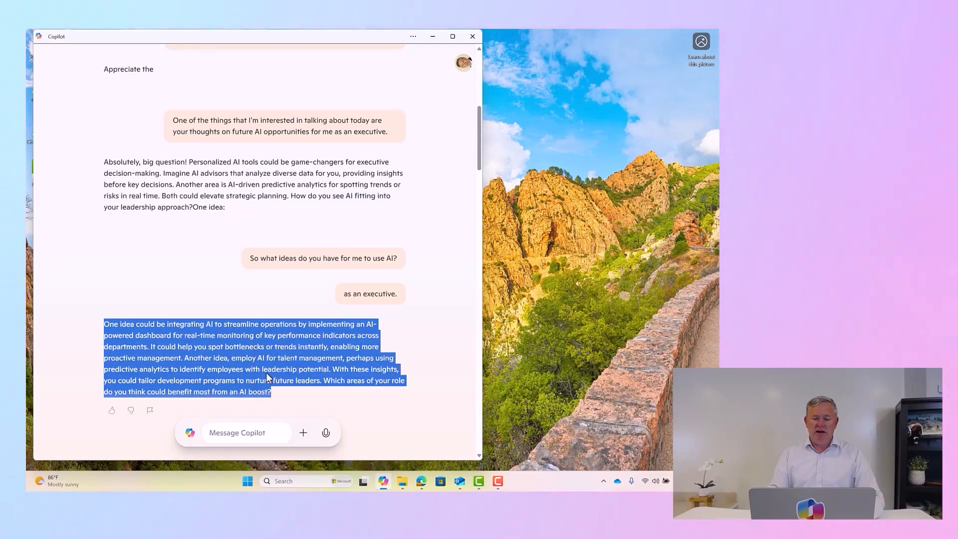
# Step: Switch to Microsoft 365 Copilot in Edge, start a new chat, and try to paste the copied reply into the message
pyautogui.moveTo(377, 473)
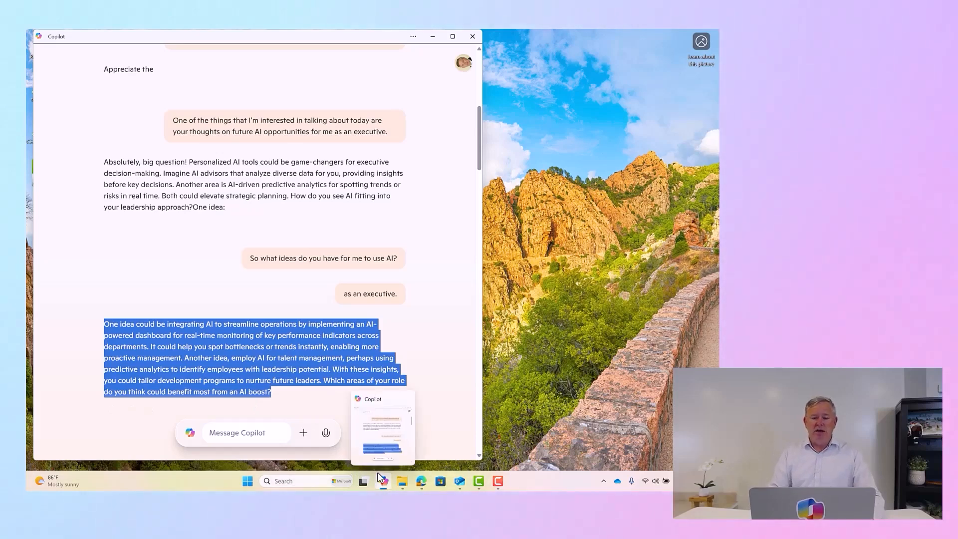
pyautogui.click(421, 476)
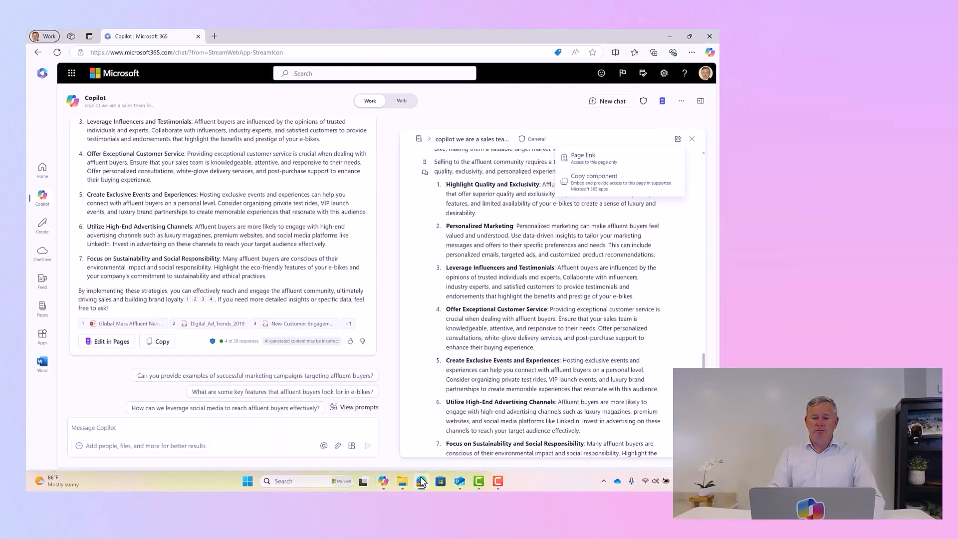
pyautogui.click(606, 102)
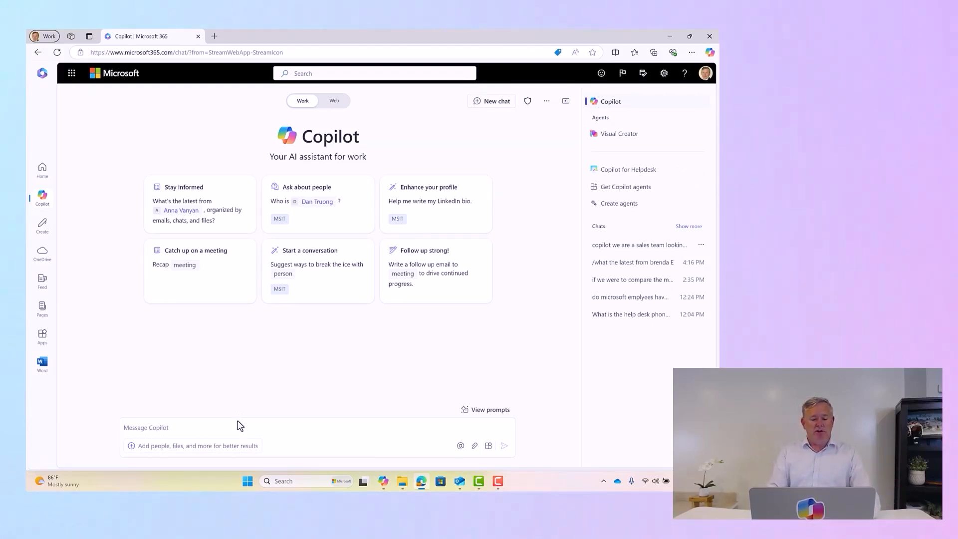
pyautogui.hotkey('ctrl', 'v')
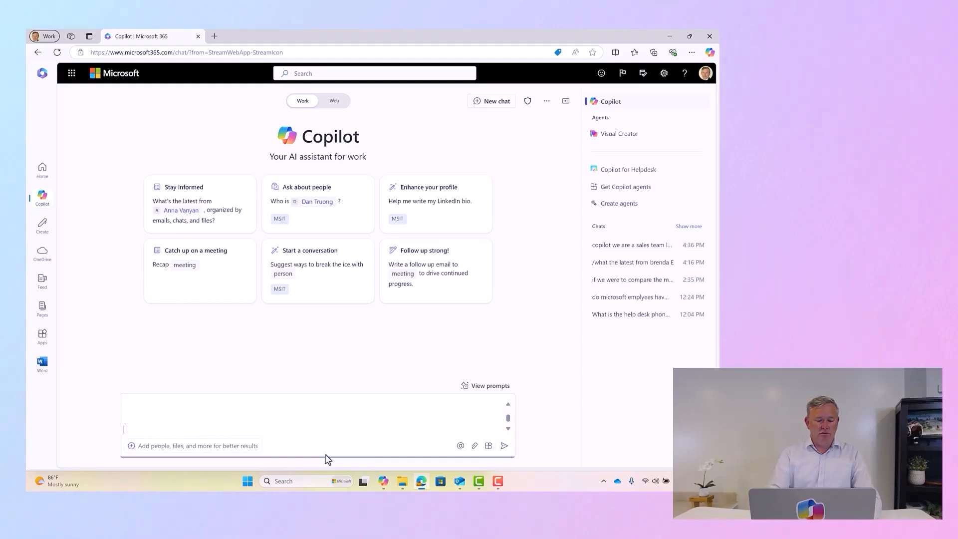
# Step: Copy the selected reply again from the Copilot app and submit it as the message in the new Microsoft 365 Copilot chat
pyautogui.click(423, 487)
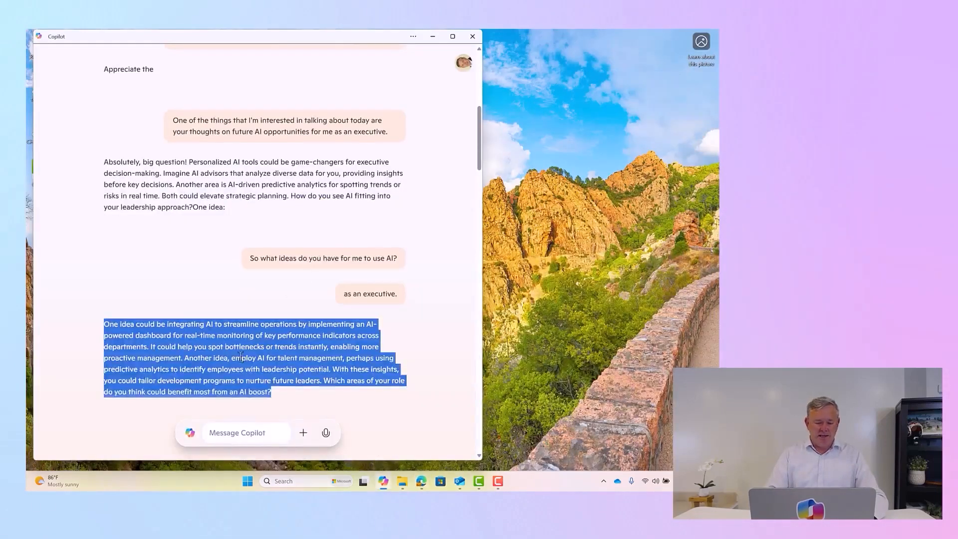
pyautogui.rightClick(204, 384)
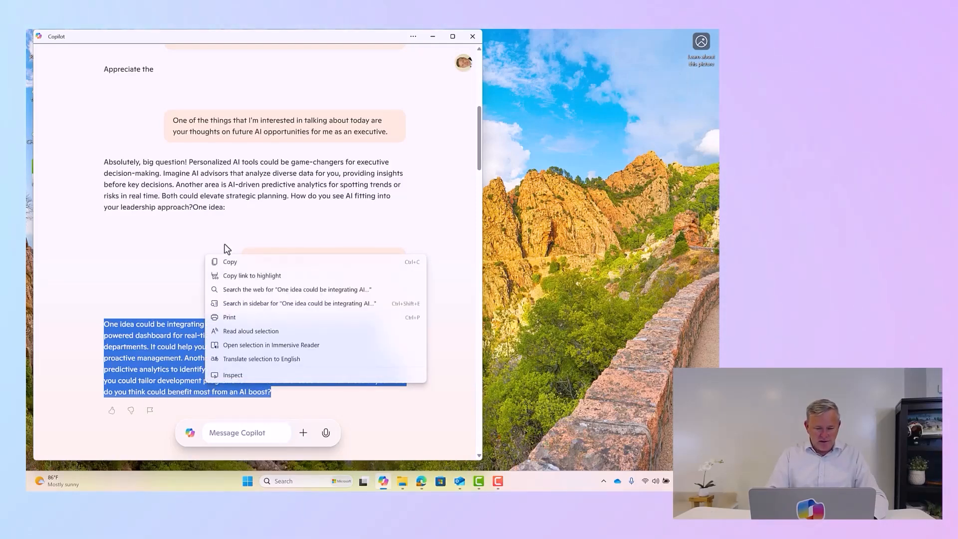
pyautogui.click(221, 264)
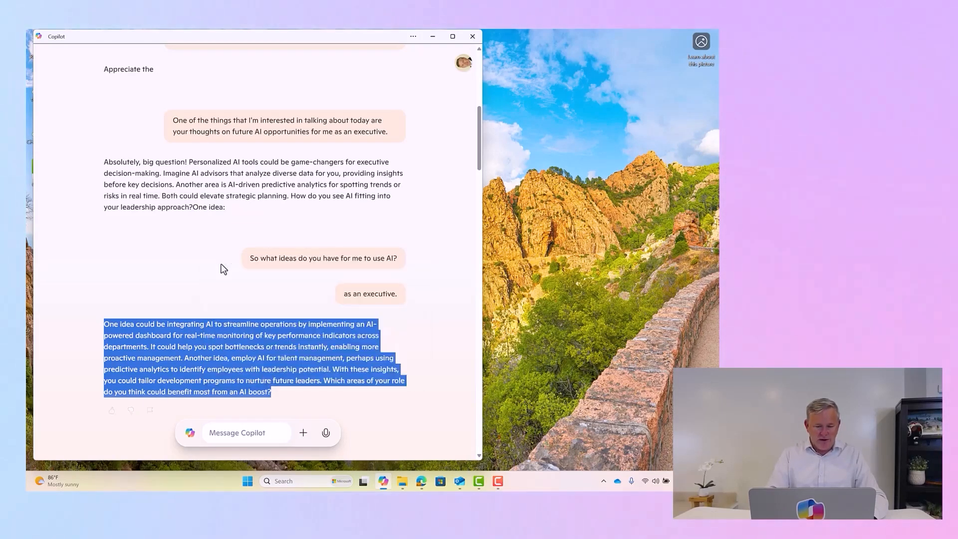
pyautogui.click(419, 482)
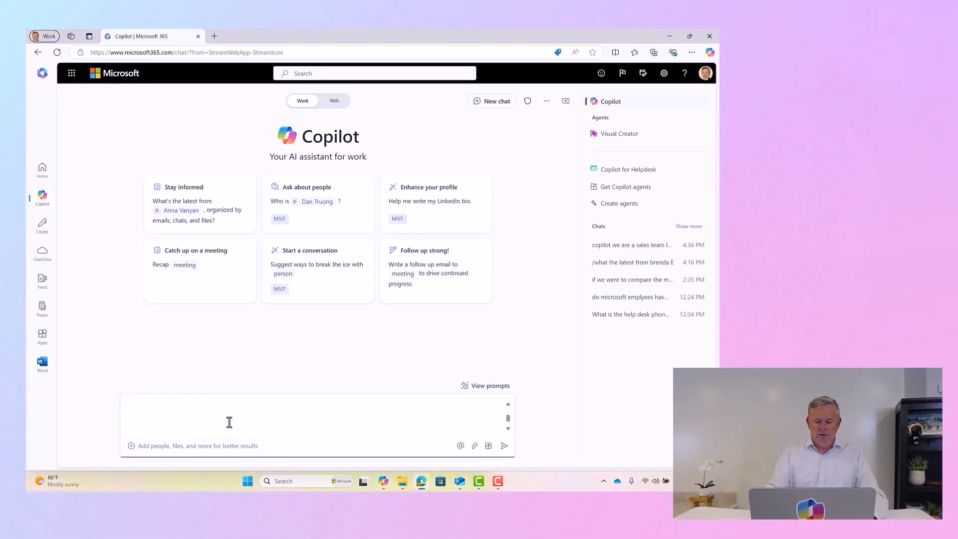
pyautogui.hotkey('ctrl', 'v')
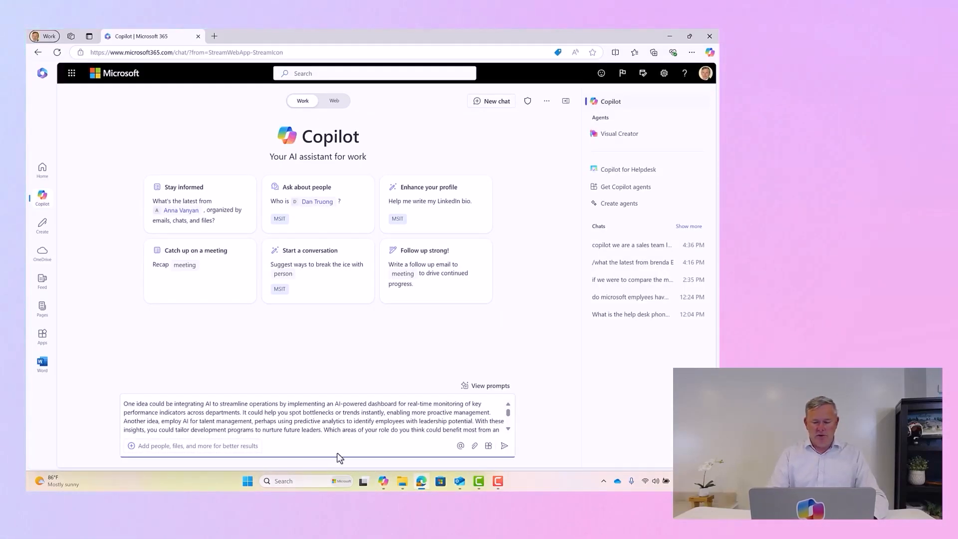
pyautogui.click(503, 452)
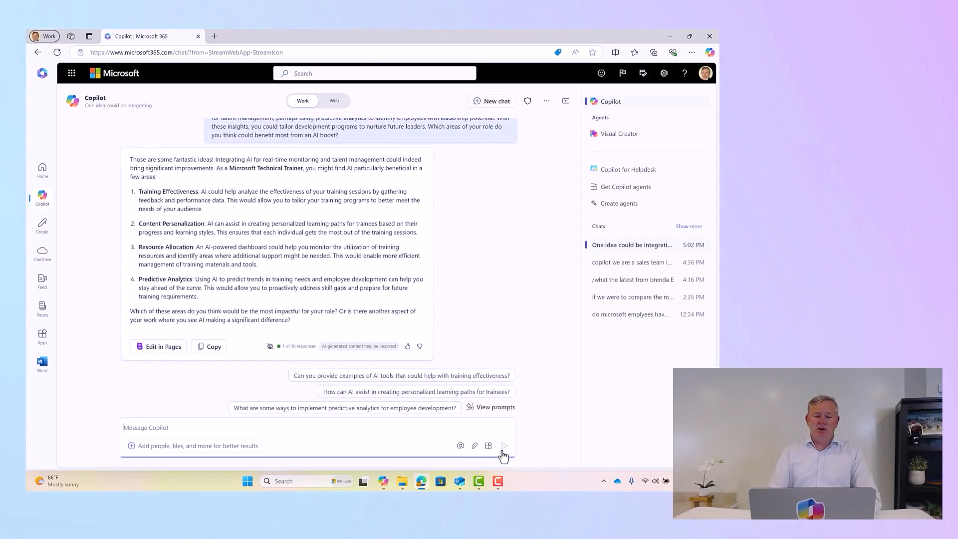
# Step: Open the Copilot response for editing in Pages and delete the page title "One idea could be integrating"
pyautogui.click(156, 349)
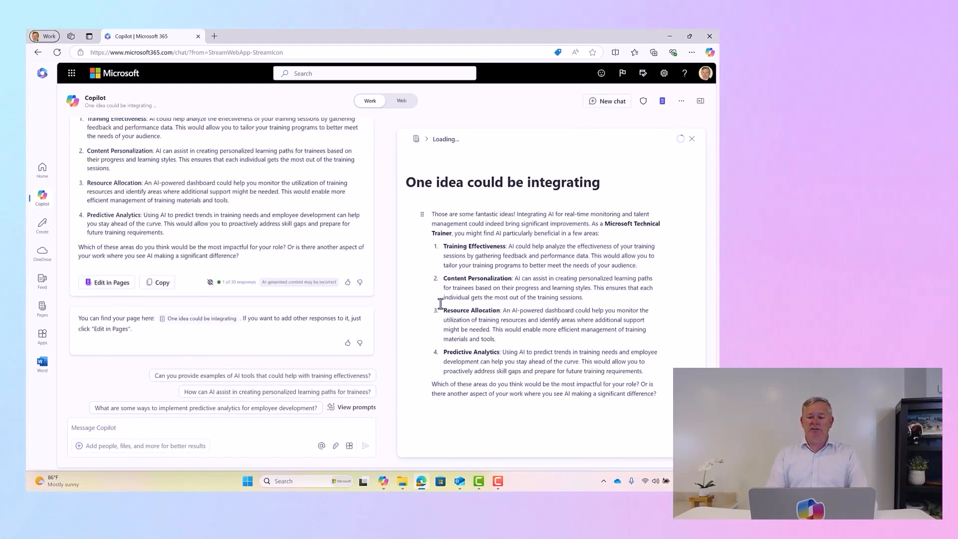
pyautogui.click(602, 187)
pyautogui.press('BackSpace')
pyautogui.press('BackSpace')
pyautogui.press('BackSpace')
pyautogui.press('BackSpace')
pyautogui.press('BackSpace')
pyautogui.press('BackSpace')
pyautogui.press('BackSpace')
pyautogui.press('BackSpace')
pyautogui.press('BackSpace')
pyautogui.press('BackSpace')
pyautogui.press('BackSpace')
pyautogui.press('BackSpace')
pyautogui.press('BackSpace')
pyautogui.press('BackSpace')
pyautogui.press('BackSpace')
pyautogui.press('BackSpace')
pyautogui.press('BackSpace')
pyautogui.press('BackSpace')
pyautogui.press('BackSpace')
pyautogui.press('BackSpace')
pyautogui.press('BackSpace')
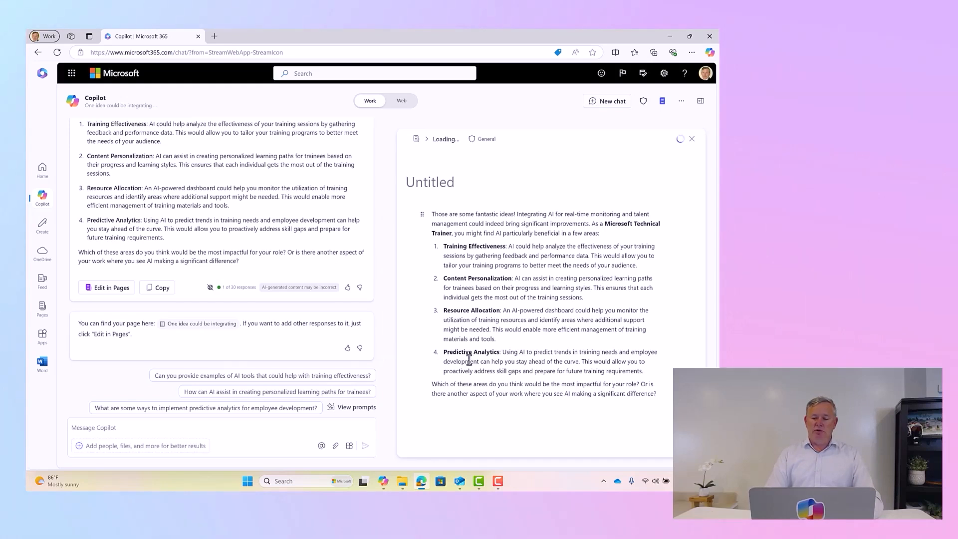
# Step: Submit the suggested prompt "What are some ways to implement predictive analytics for employee development?" and add the response to the page
pyautogui.click(241, 429)
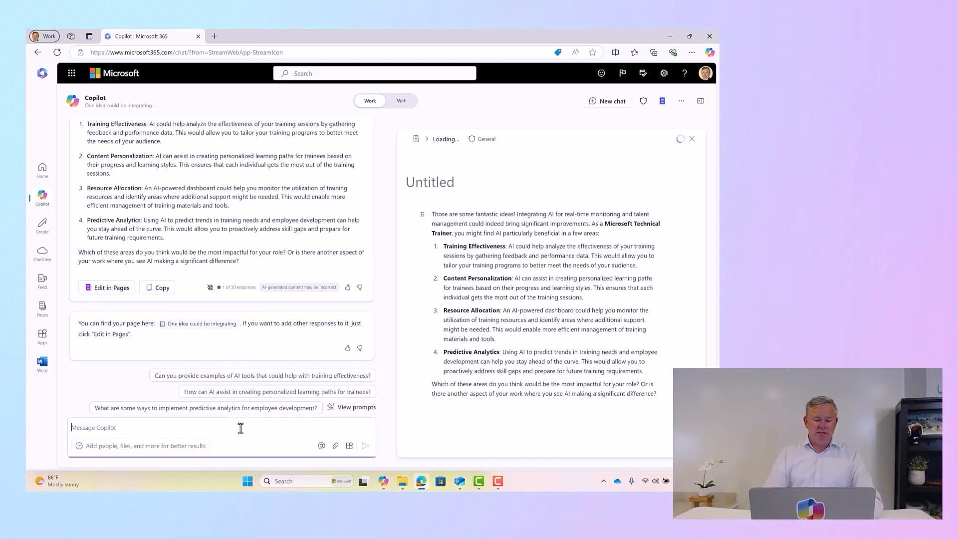
pyautogui.click(221, 409)
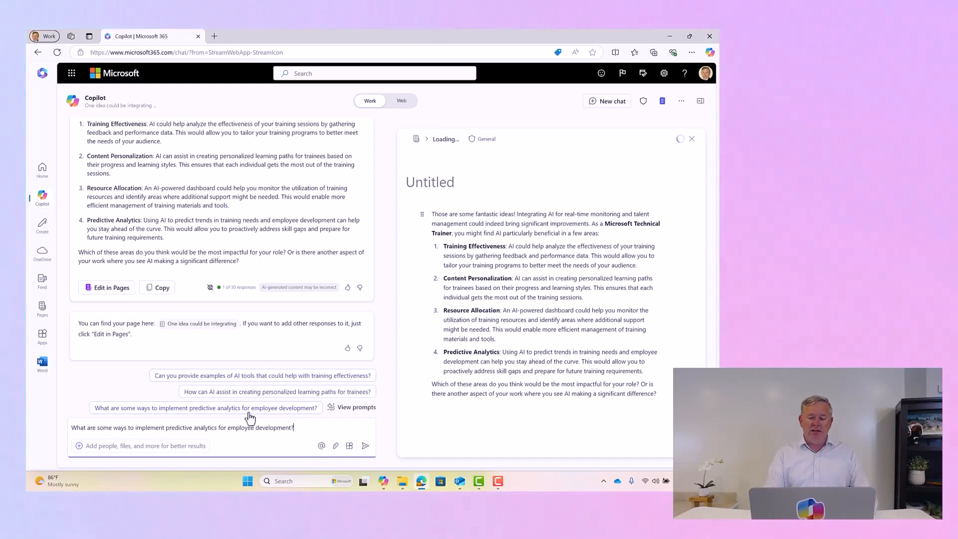
pyautogui.click(365, 450)
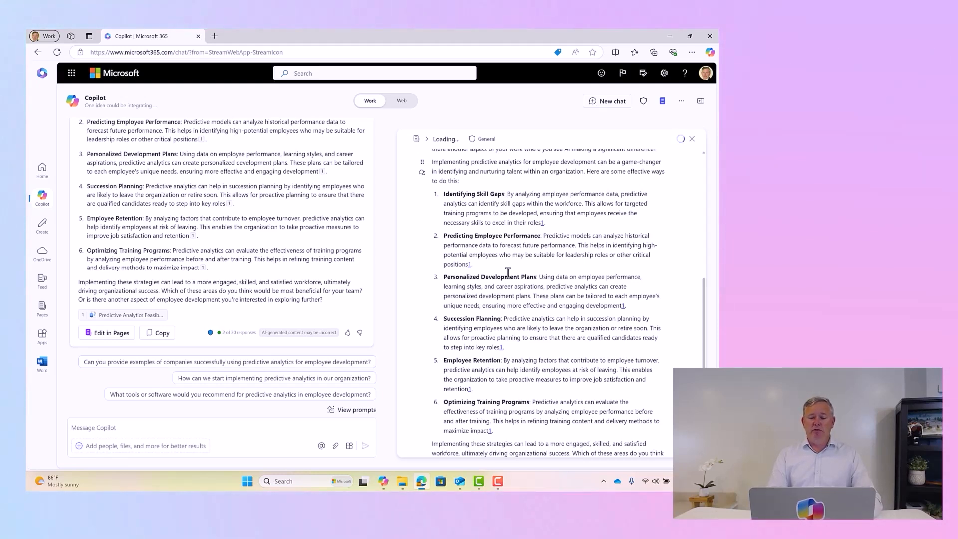
# Step: Find and open Word through the Windows search and create a blank document
pyautogui.click(317, 482)
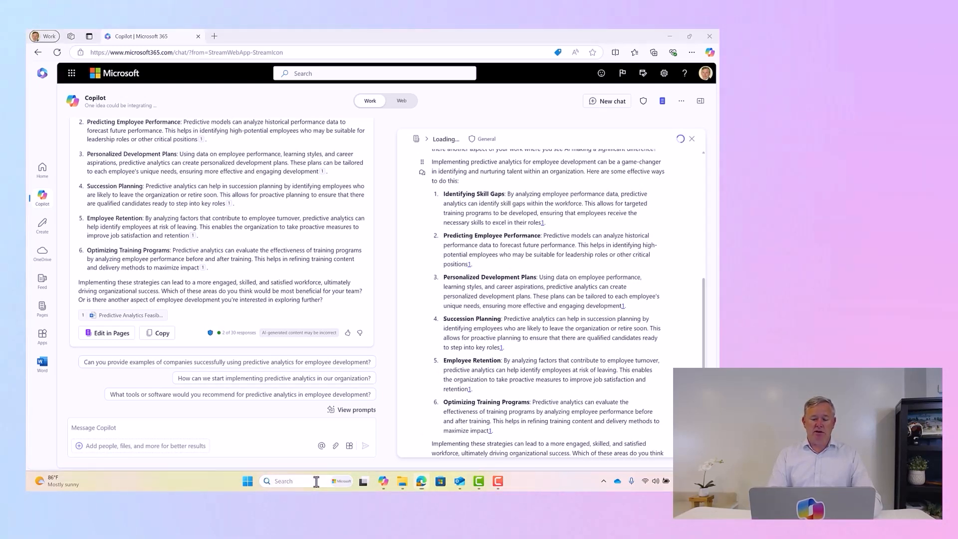
pyautogui.click(301, 208)
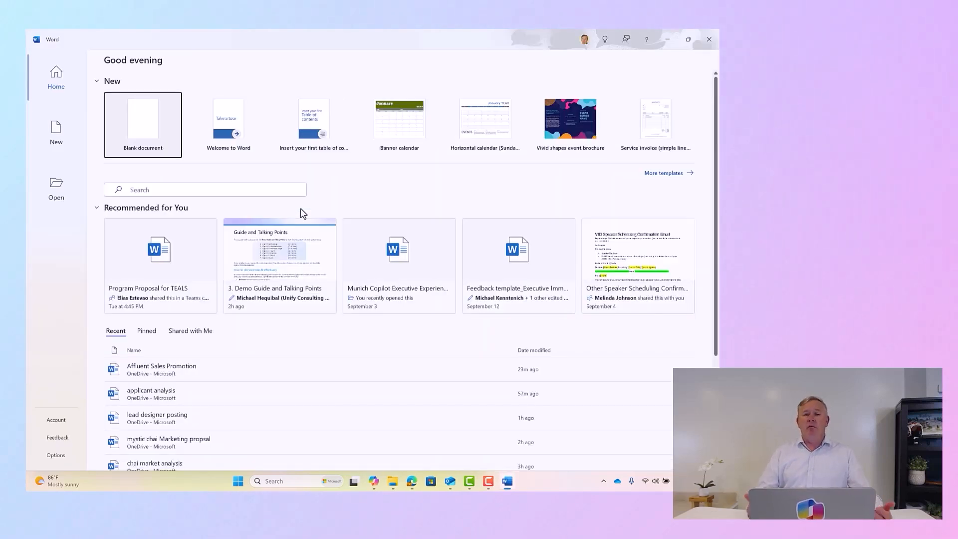
pyautogui.click(145, 123)
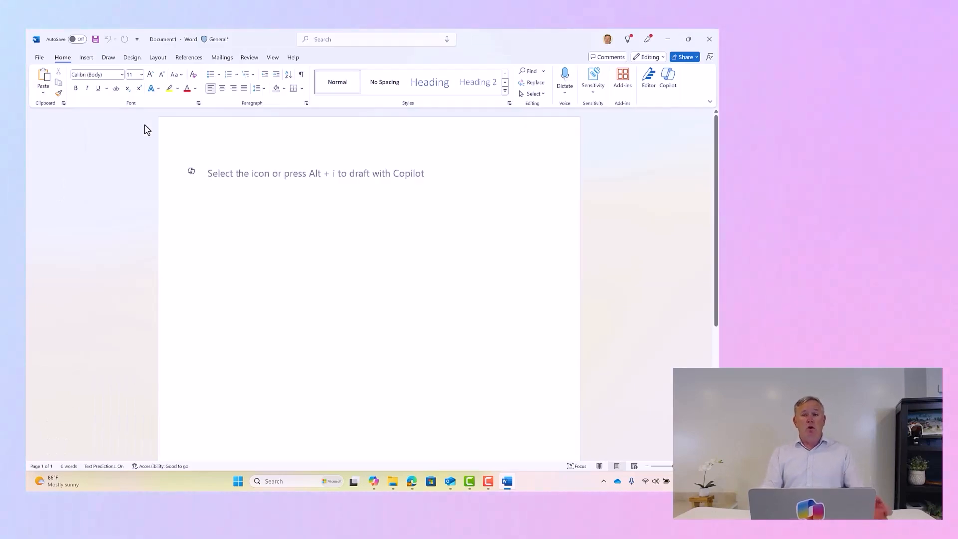
# Step: Generate a Copilot draft from the prompt "We would like to write a business propposal for a personlized KPI dashboard for the execituve team."
pyautogui.click(191, 173)
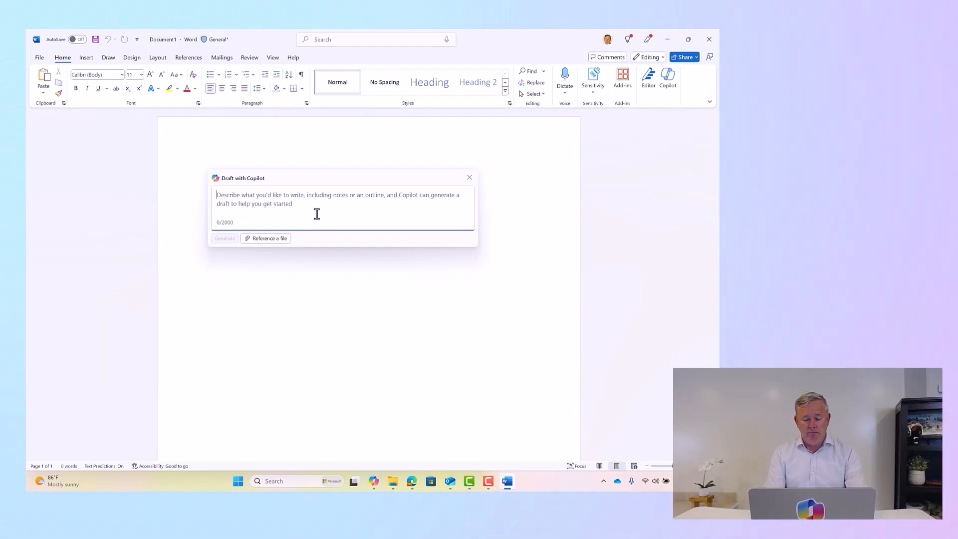
pyautogui.write('We would like to write')
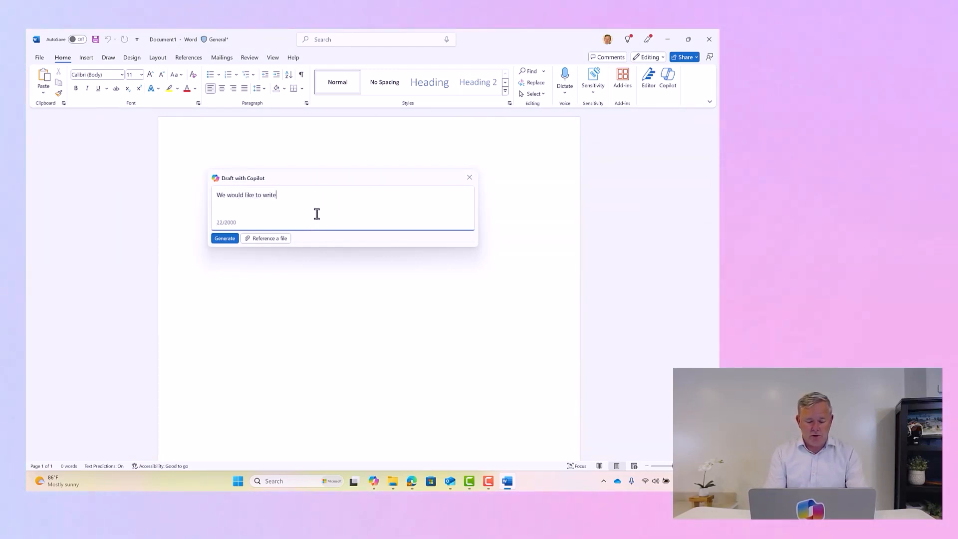
pyautogui.write(' a business p')
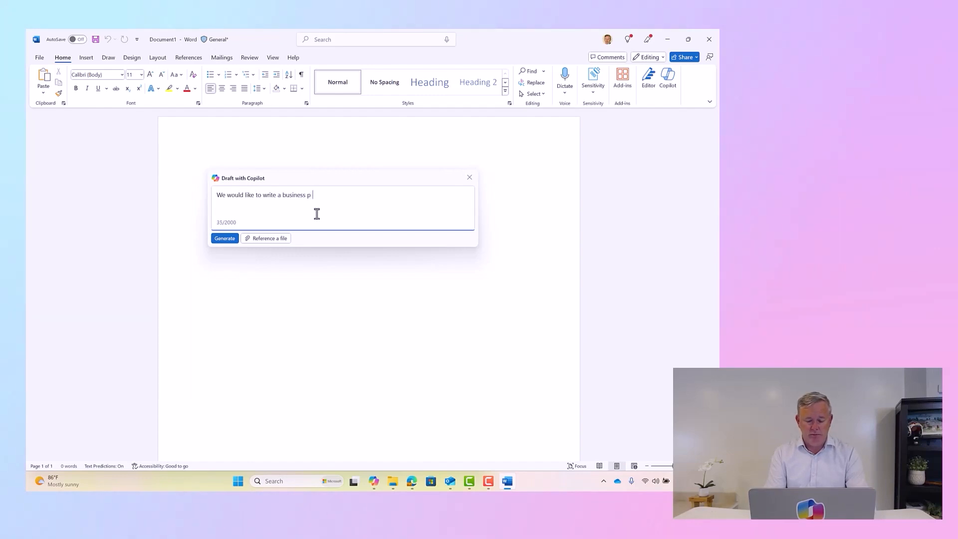
pyautogui.write('ropposal for a ')
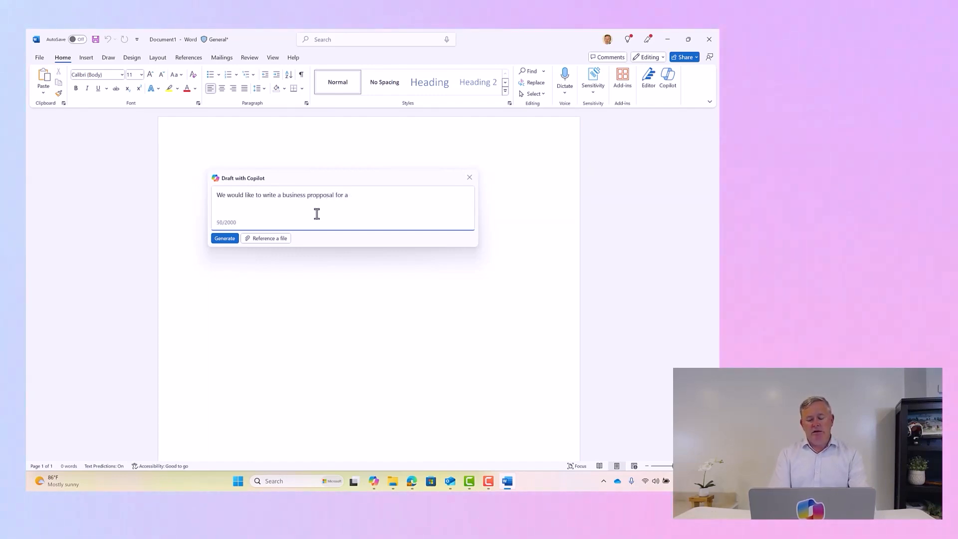
pyautogui.write('personlized KPI dashboard for the execituve team.')
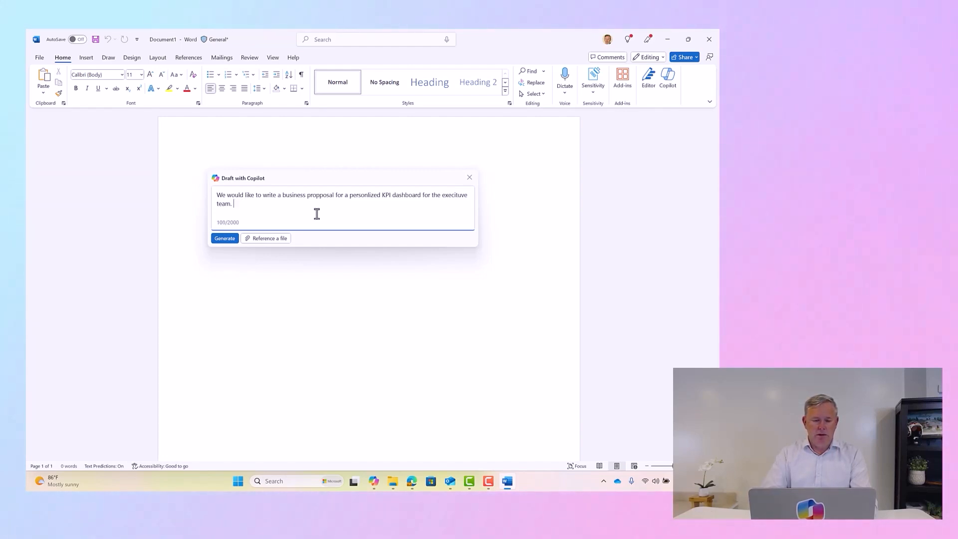
pyautogui.click(221, 238)
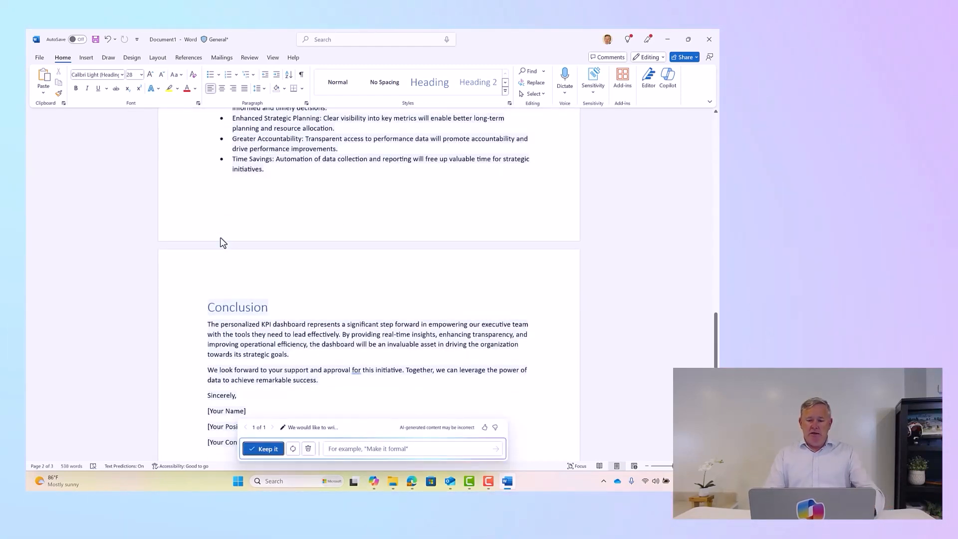
# Step: Review the generated KPI dashboard proposal from its beginning to the conclusion and closing signature lines
pyautogui.scroll(6, 220, 238)
pyautogui.scroll(7, 220, 243)
pyautogui.scroll(5, 221, 243)
pyautogui.scroll(-7, 222, 243)
pyautogui.scroll(-12, 224, 242)
pyautogui.scroll(-3, 222, 242)
pyautogui.scroll(2, 222, 243)
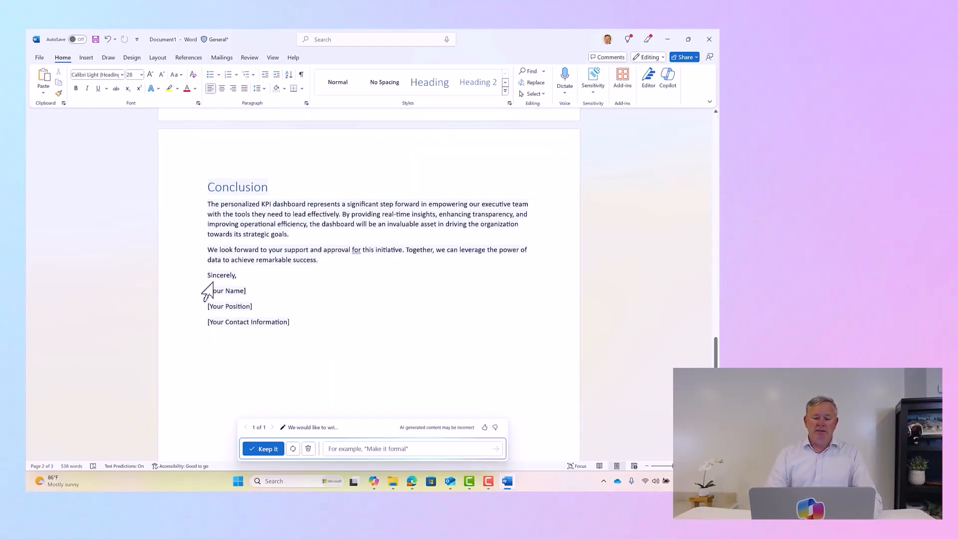
# Step: Regenerate the Copilot draft with the instruction "Write this as a business plan not a letter"
pyautogui.click(363, 449)
pyautogui.write('Write the')
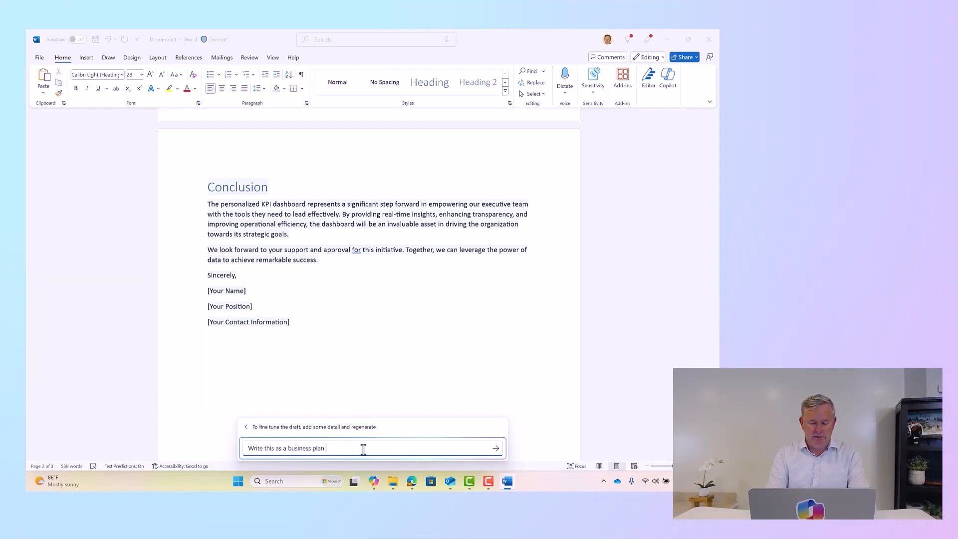
pyautogui.write('r')
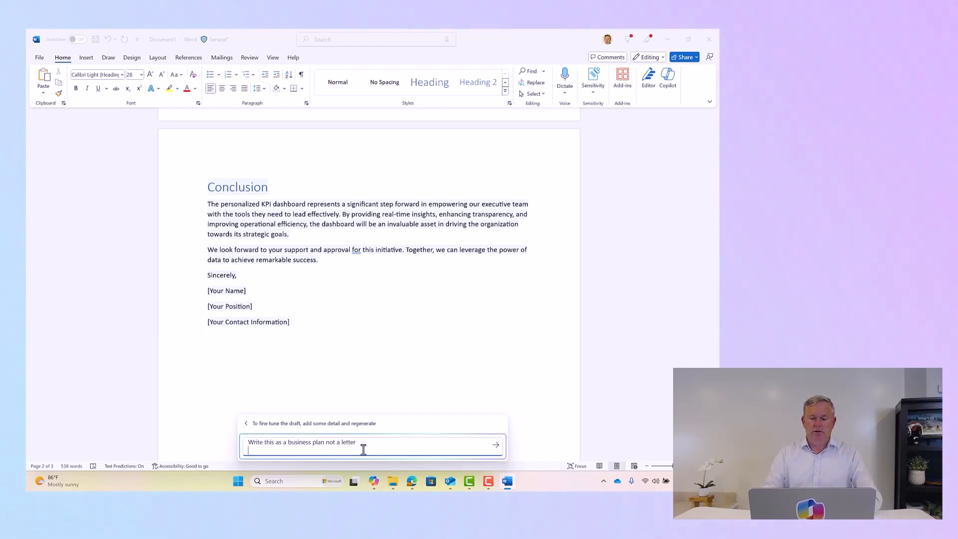
pyautogui.click(496, 448)
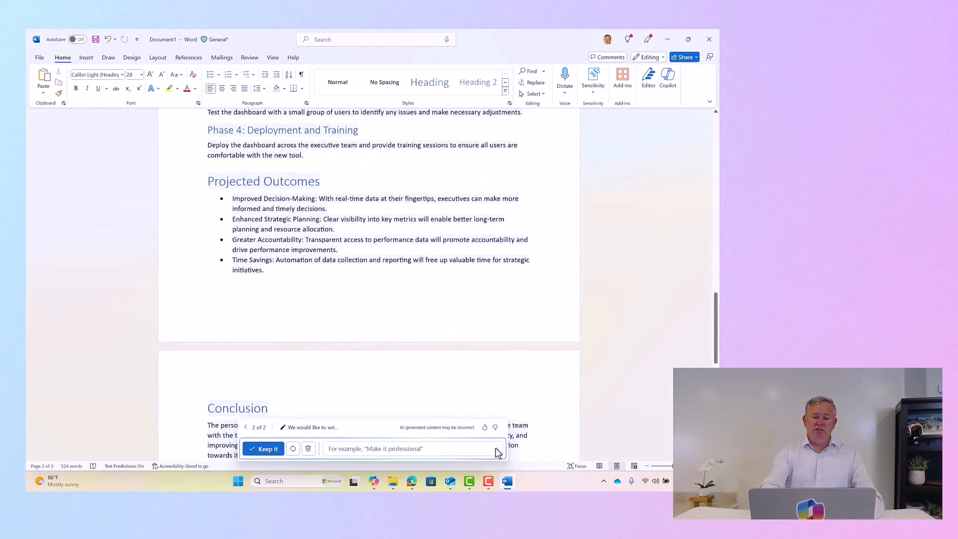
# Step: Review the regenerated business plan from the introduction to the conclusion and keep this version of the draft
pyautogui.scroll(8, 495, 448)
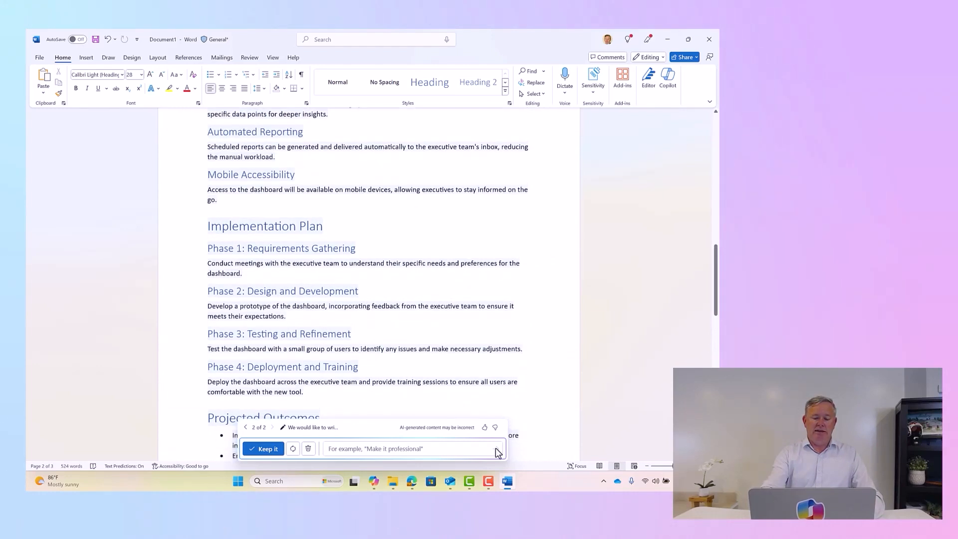
pyautogui.scroll(3, 496, 448)
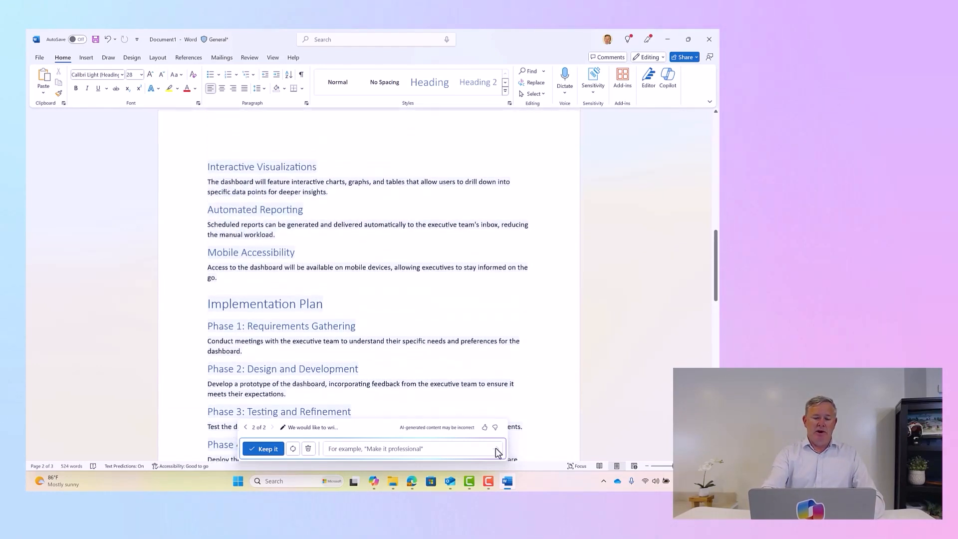
pyautogui.scroll(10, 495, 447)
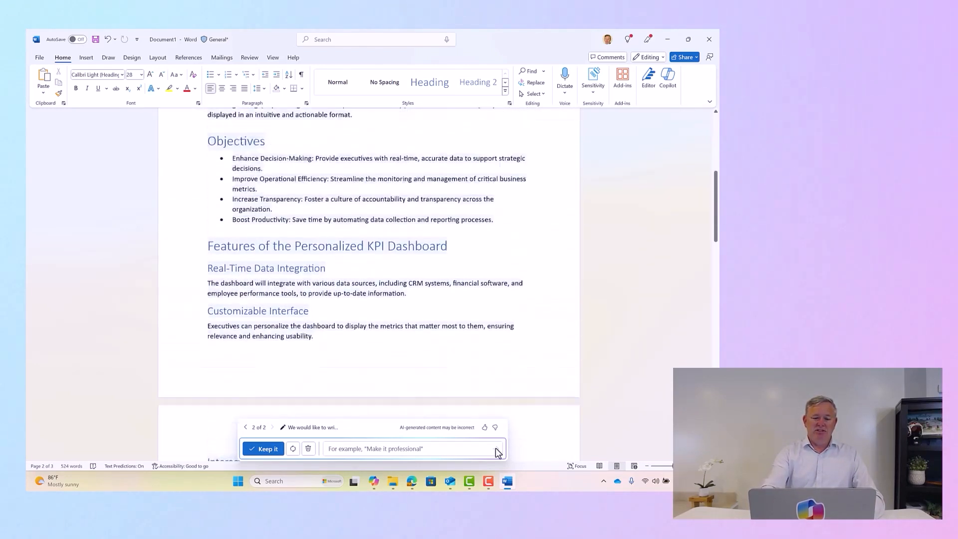
pyautogui.scroll(-1, 495, 448)
pyautogui.scroll(1, 496, 448)
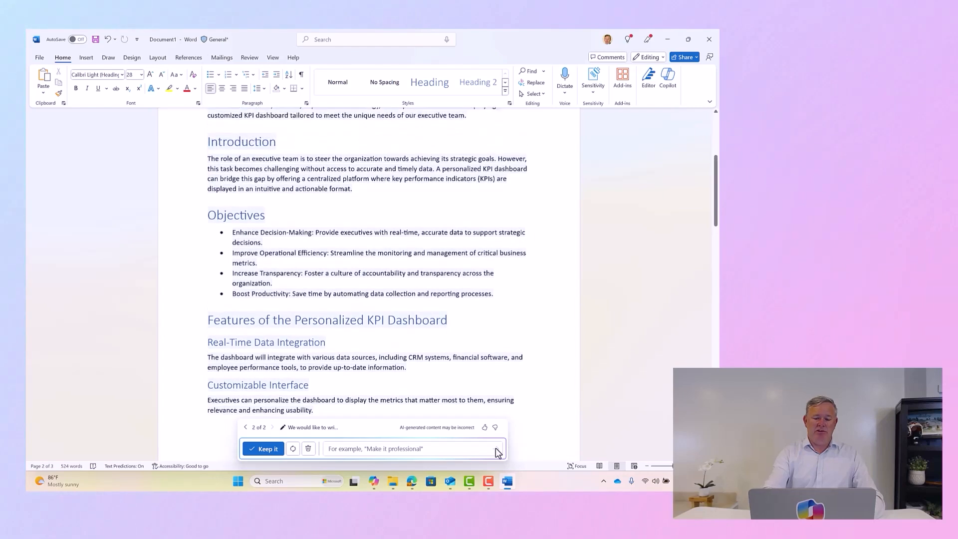
pyautogui.scroll(-3, 496, 448)
pyautogui.scroll(-15, 496, 448)
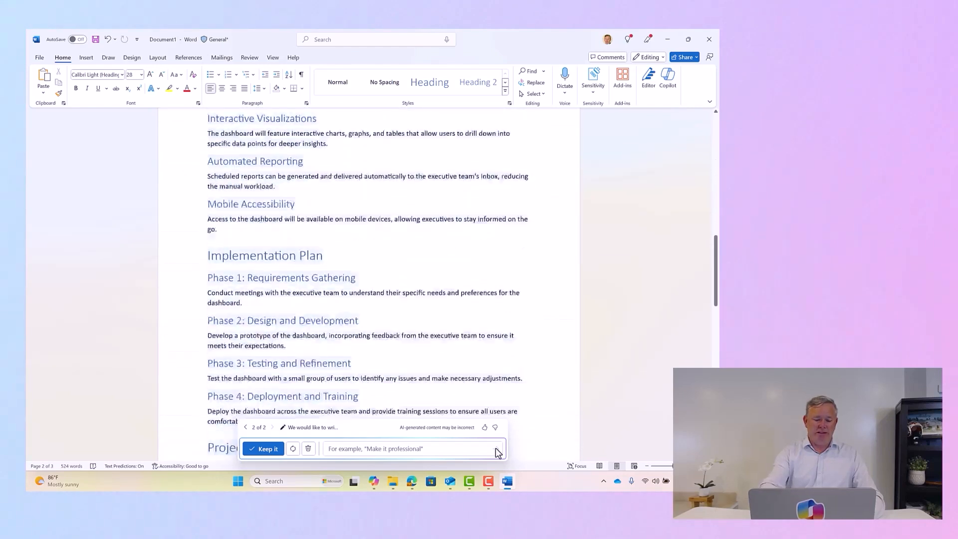
pyautogui.scroll(-6, 496, 448)
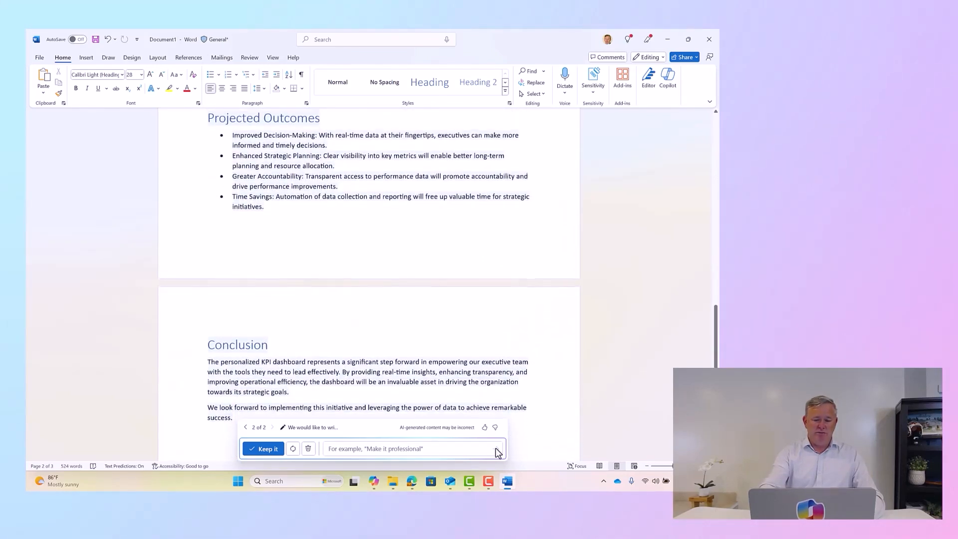
pyautogui.scroll(5, 496, 448)
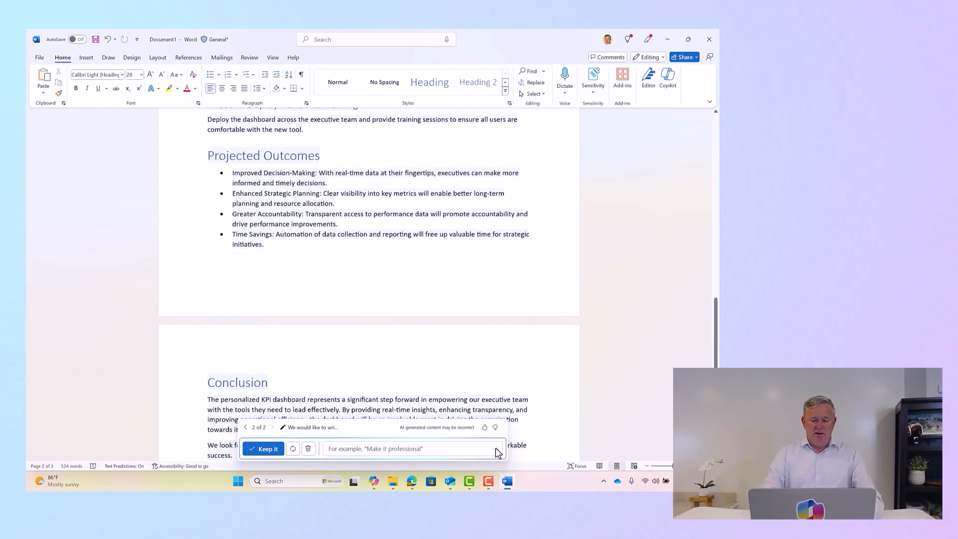
pyautogui.click(263, 448)
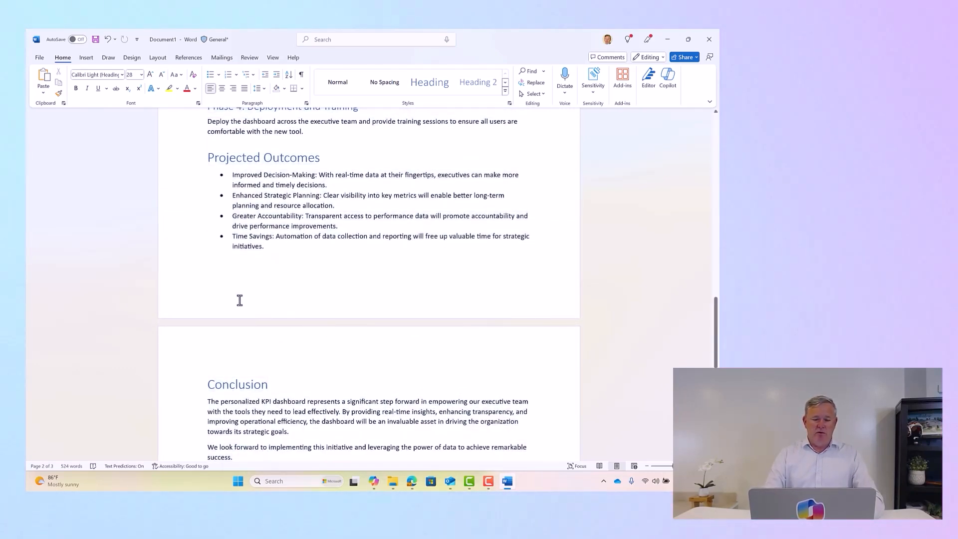
# Step: Below the Phase 4 paragraph, generate a Copilot draft from the prompt "Add a cost benefit analysis section" and keep it
pyautogui.click(321, 140)
pyautogui.press('Return')
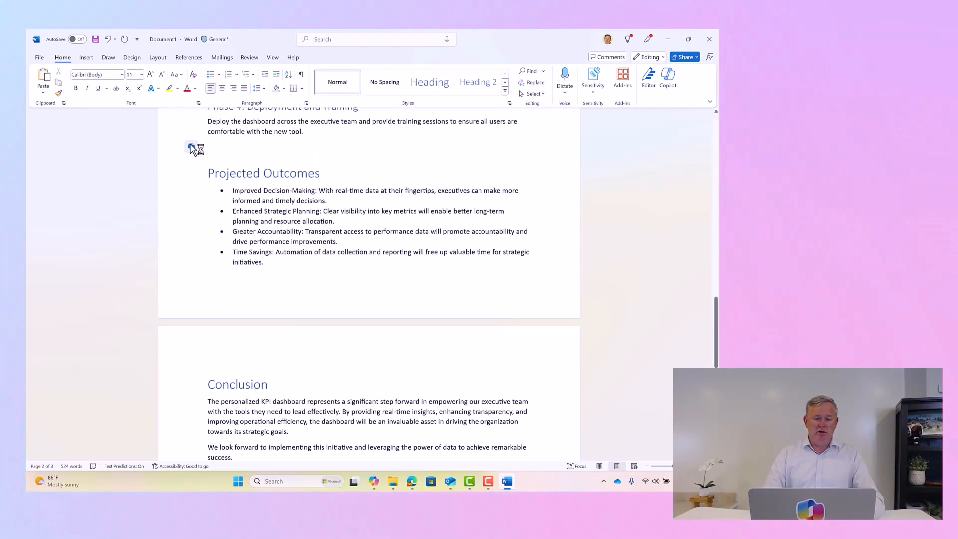
pyautogui.click(191, 147)
pyautogui.write('Adda cost bene')
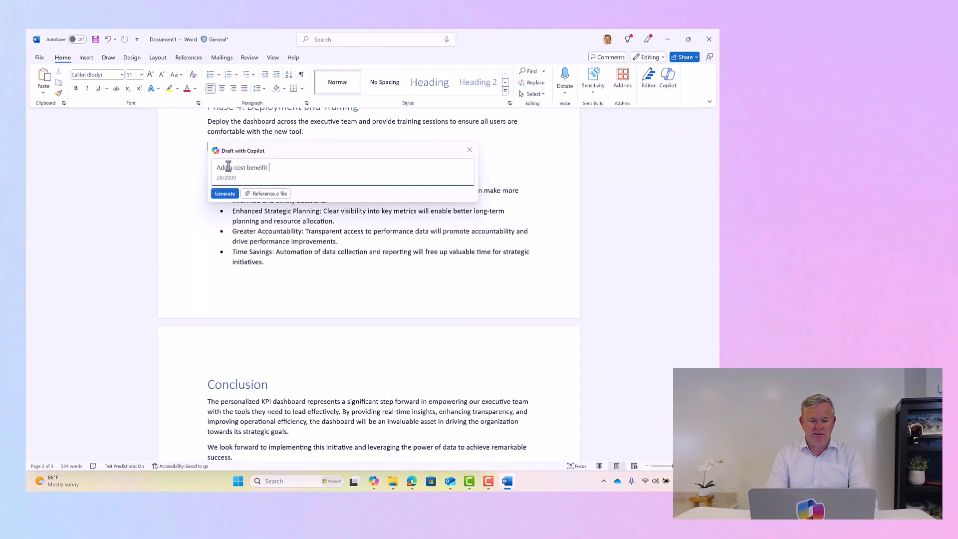
pyautogui.write('fit analysis')
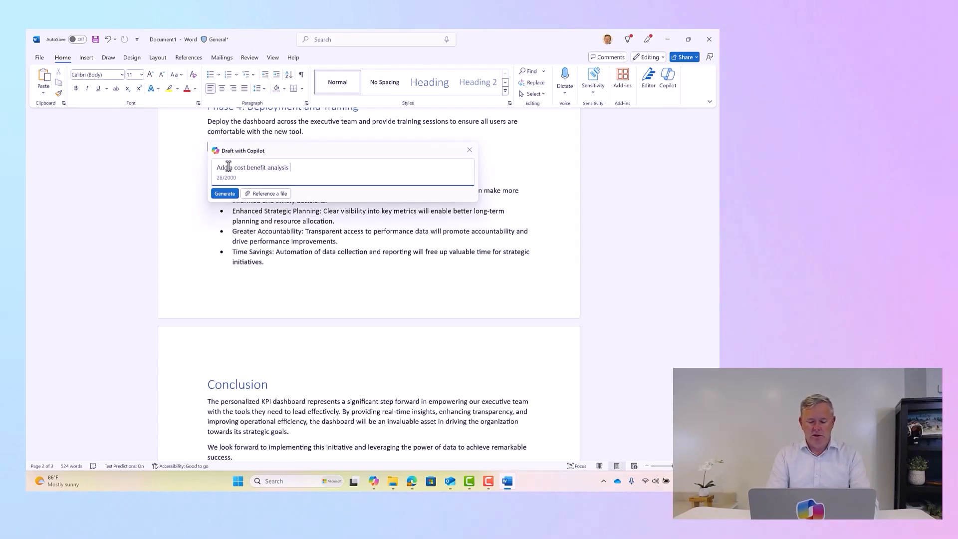
pyautogui.write(' section')
pyautogui.click(225, 194)
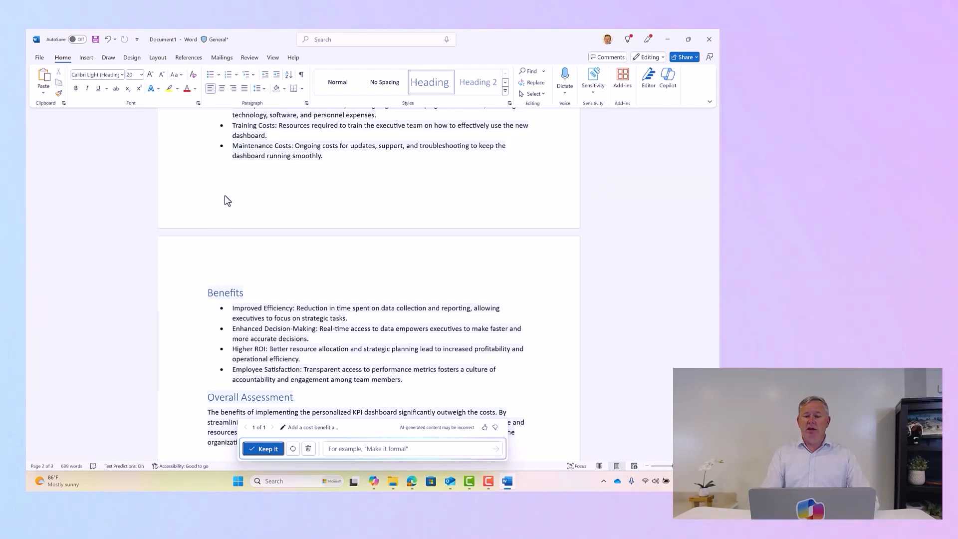
pyautogui.click(263, 449)
# Step: Between Phase 4 and the Cost Benefit Analysis, generate Copilot content from the prompt "Create a table of timelines and milestonstones for the project"
pyautogui.moveTo(716, 342)
pyautogui.mouseDown()
pyautogui.moveTo(713, 292)
pyautogui.moveTo(709, 351)
pyautogui.mouseUp()
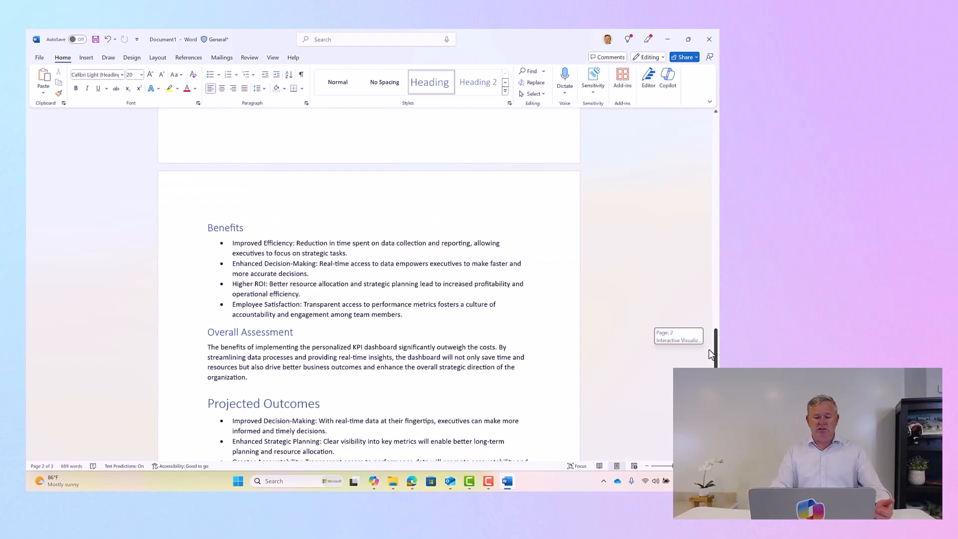
pyautogui.moveTo(712, 354); pyautogui.dragTo(696, 293)
pyautogui.moveTo(697, 301); pyautogui.dragTo(697, 301)
pyautogui.press('Left')
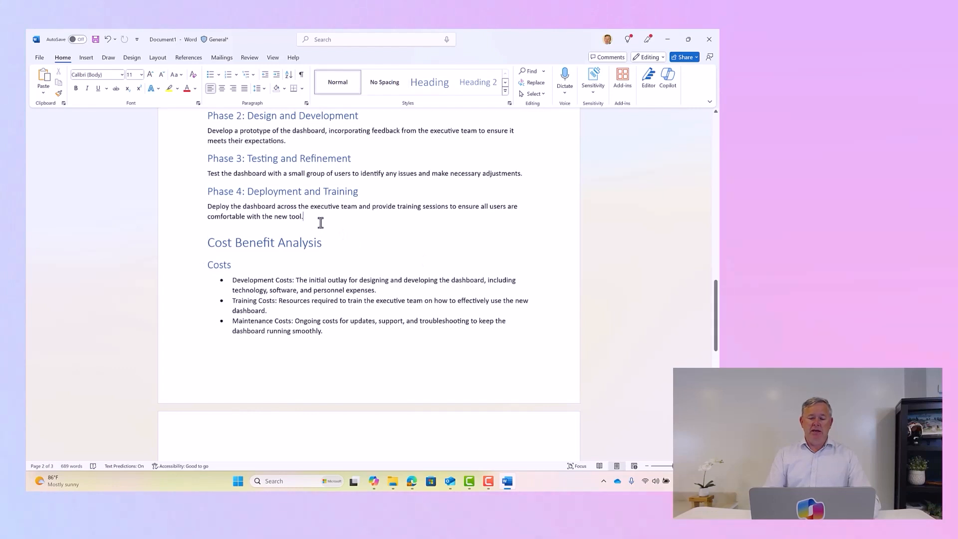
pyautogui.press('Return')
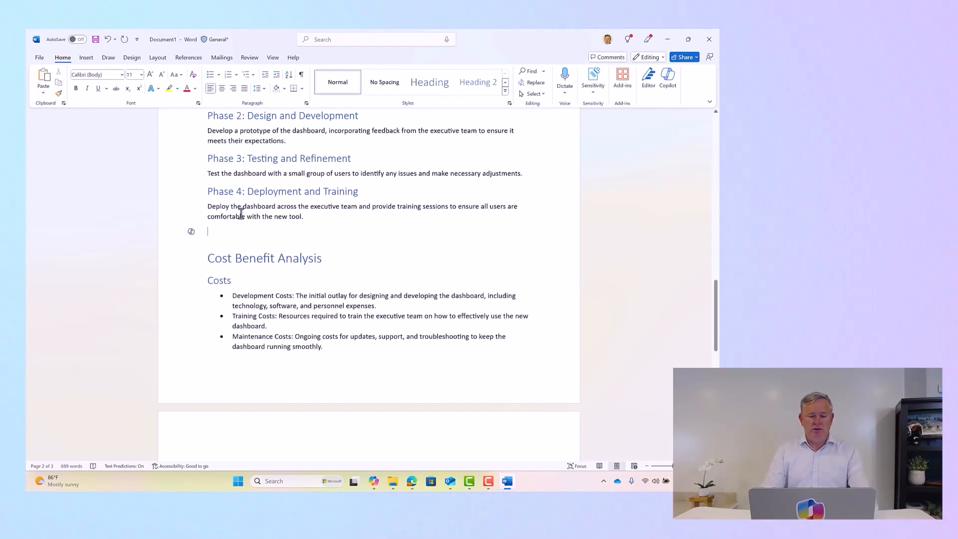
pyautogui.click(189, 233)
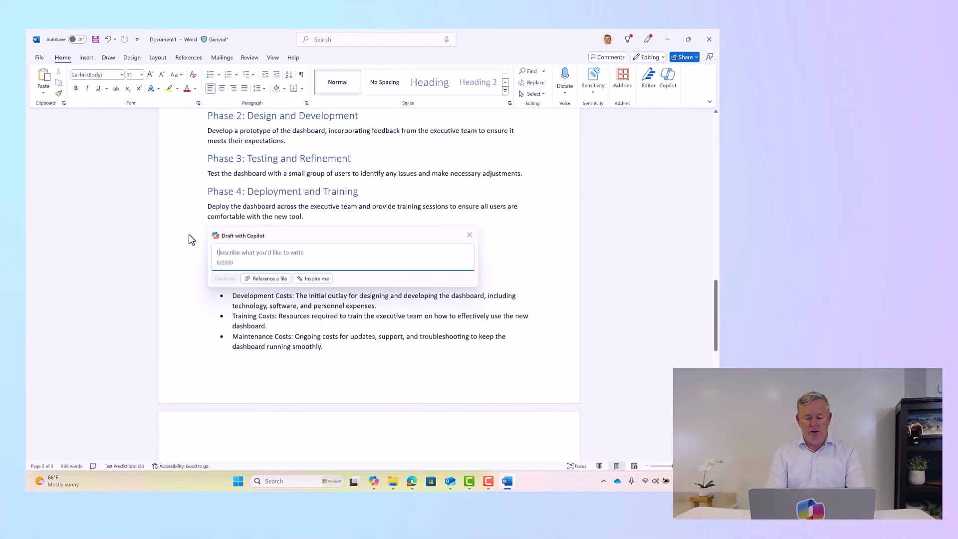
pyautogui.write('Create a tabb')
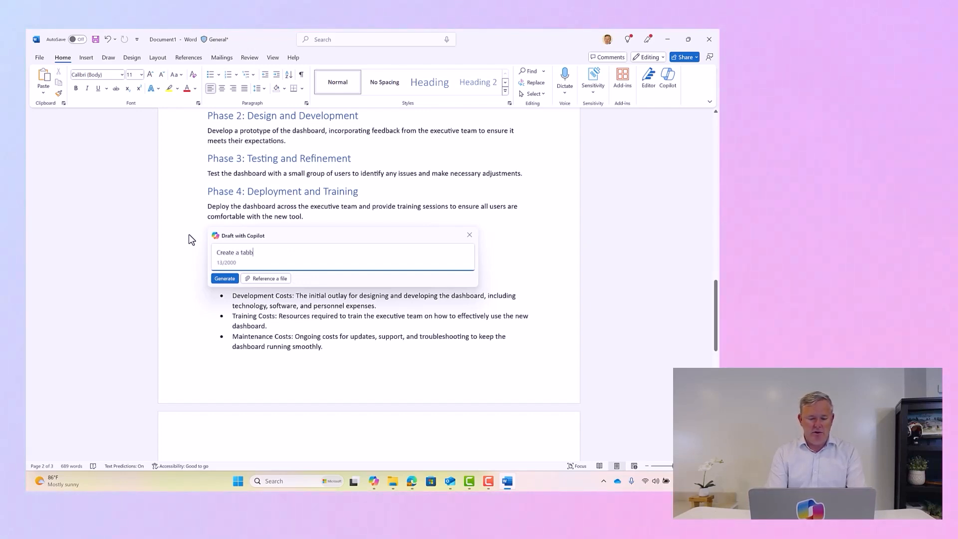
pyautogui.press('BackSpace')
pyautogui.write('le of')
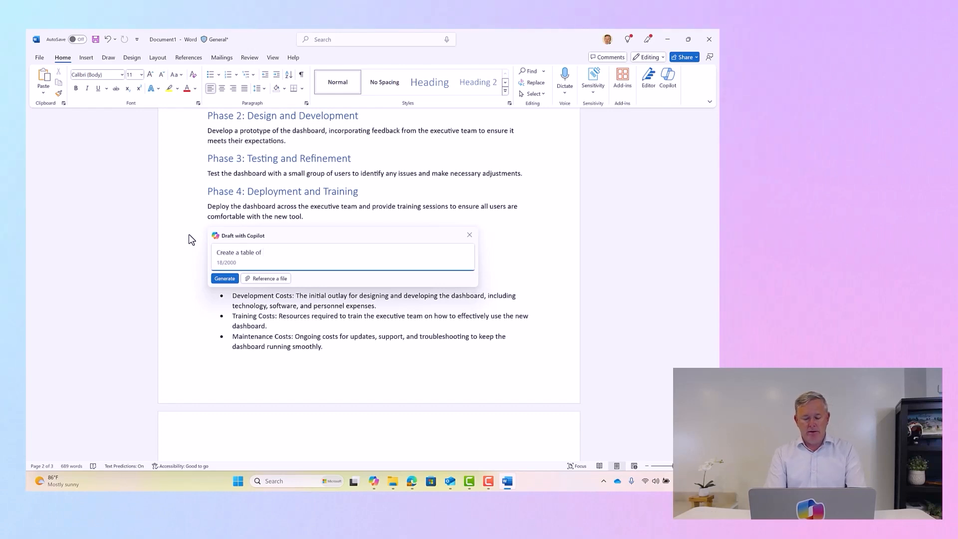
pyautogui.write(' timelines')
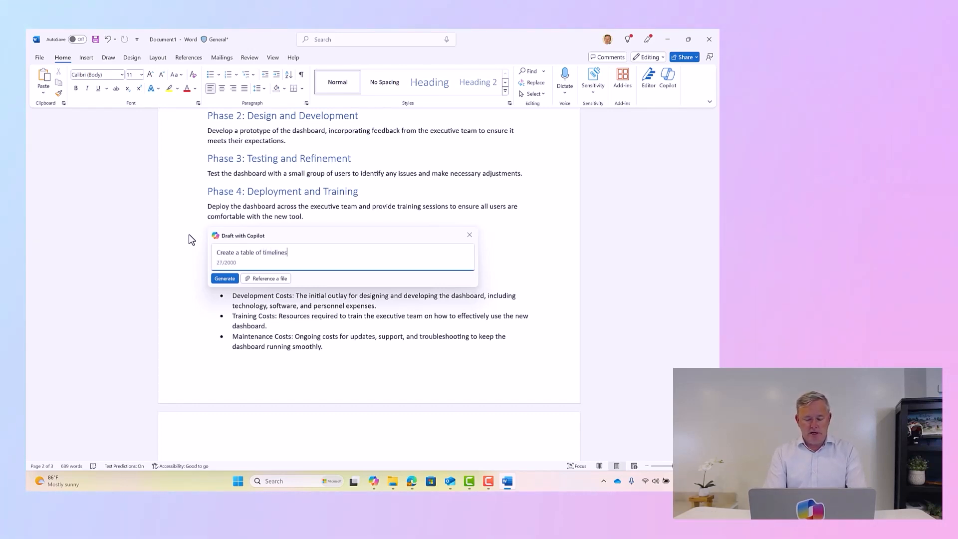
pyautogui.write(' and mileston')
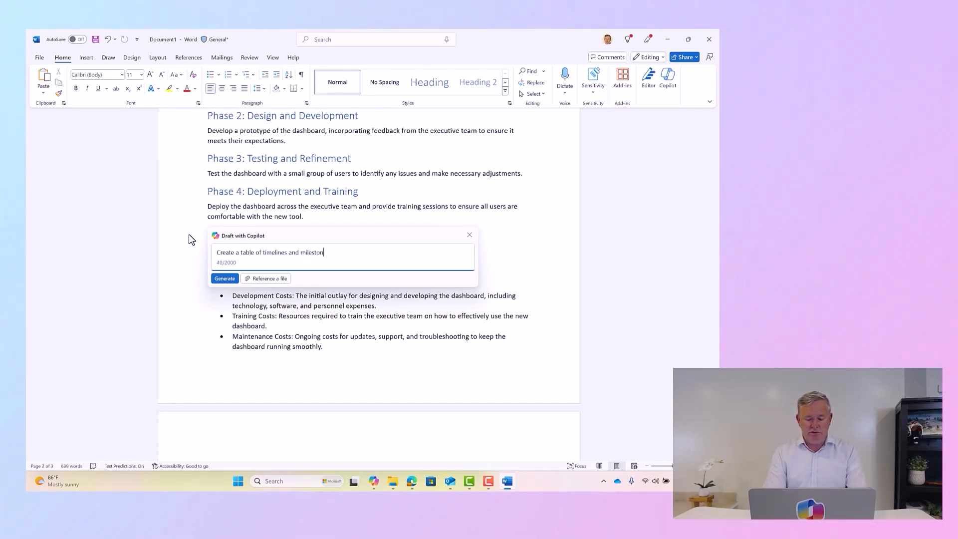
pyautogui.write('stonse')
pyautogui.press('BackSpace')
pyautogui.press('BackSpace')
pyautogui.press('BackSpace')
pyautogui.write('ones for the project')
pyautogui.hotkey('shift', 'Return')
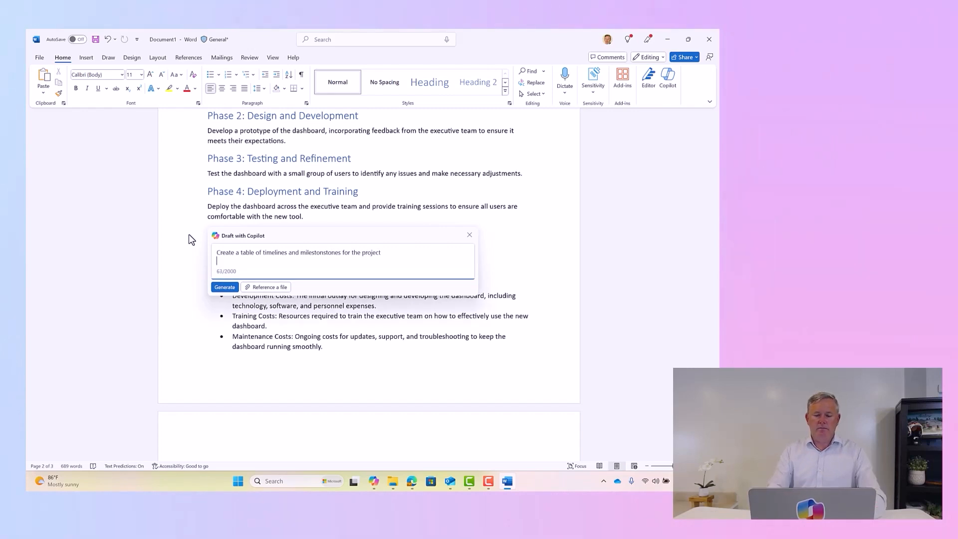
pyautogui.click(221, 287)
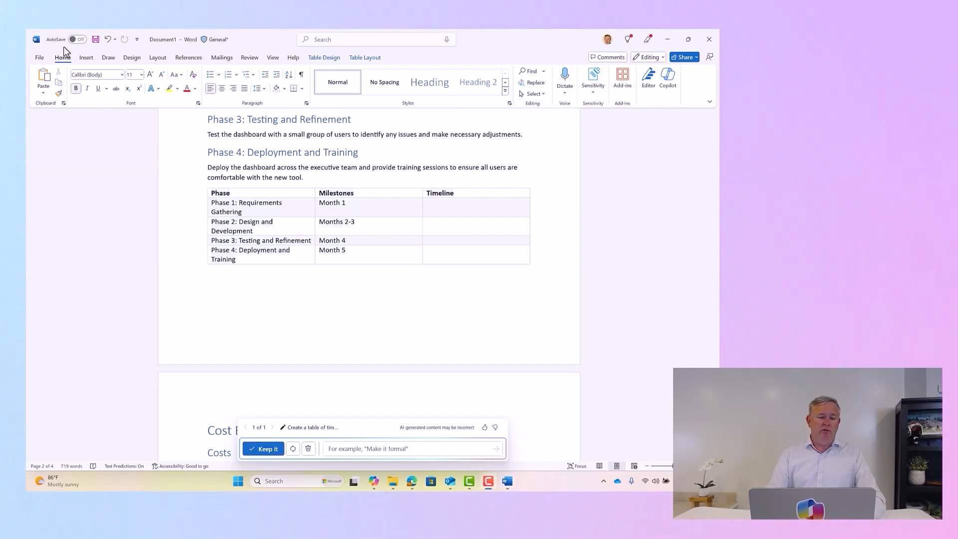
# Step: Save the document to OneDrive - Microsoft as a Word document named "kpi dashboard bp"
pyautogui.click(39, 59)
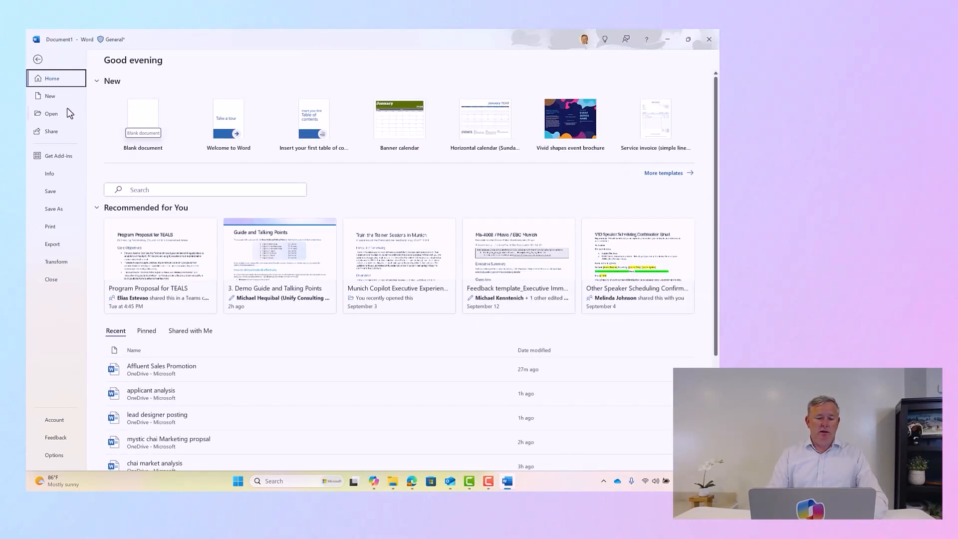
pyautogui.click(52, 192)
pyautogui.click(322, 93)
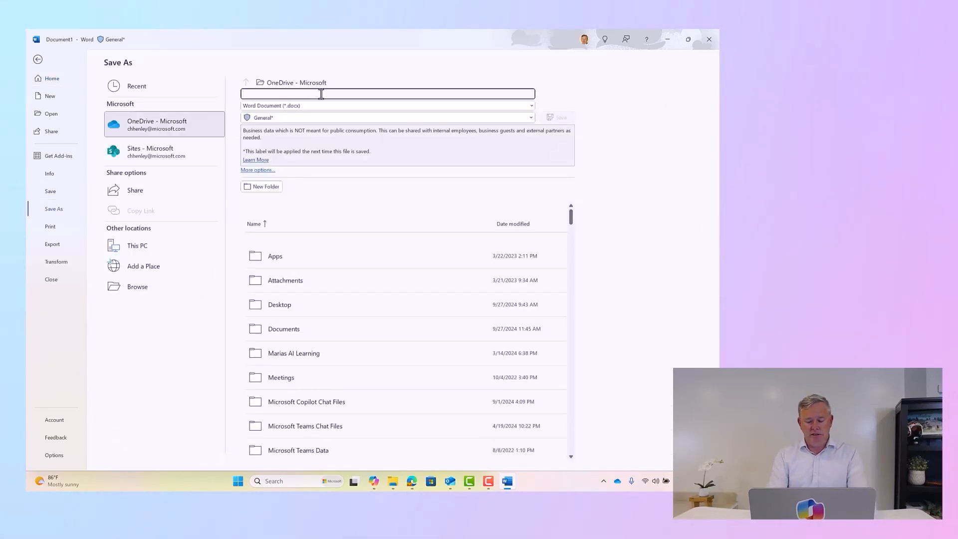
pyautogui.write('kpi d')
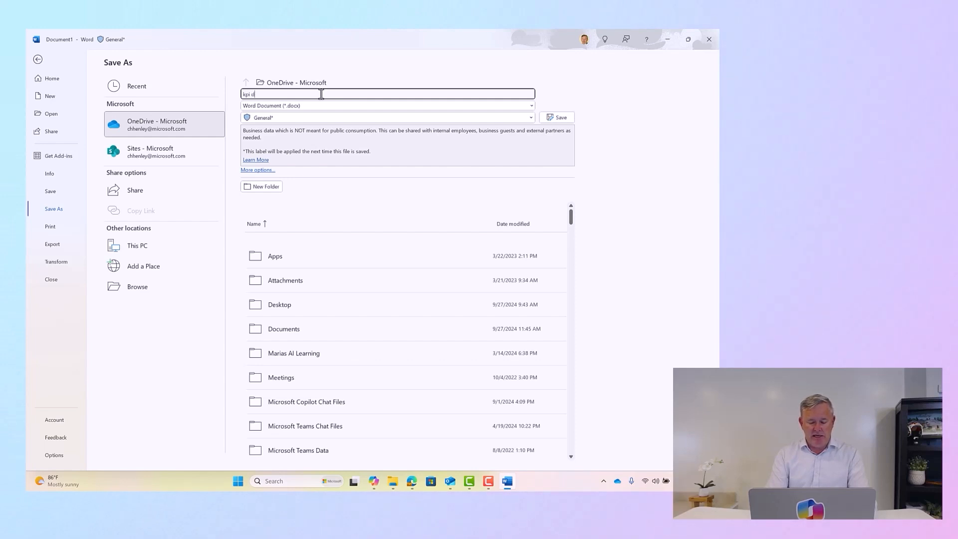
pyautogui.write('ashboard bp')
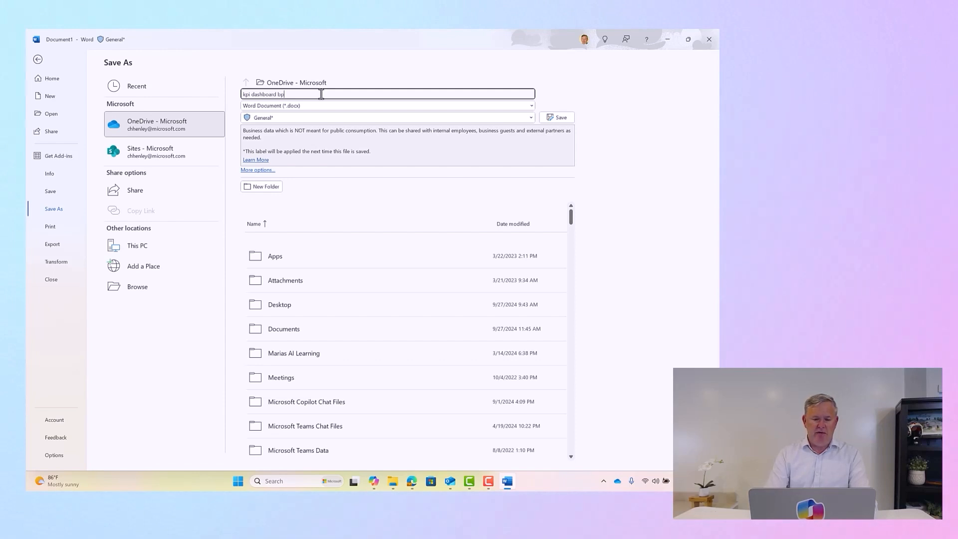
pyautogui.click(555, 116)
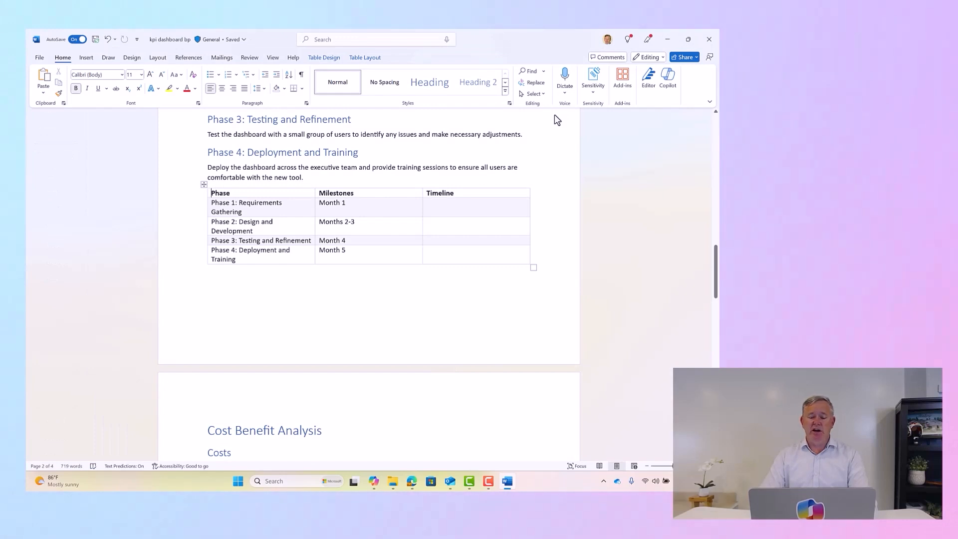
# Step: Switch to Outlook, start a new email in its own window, and open the Draft with Copilot prompt in its body
pyautogui.click(450, 481)
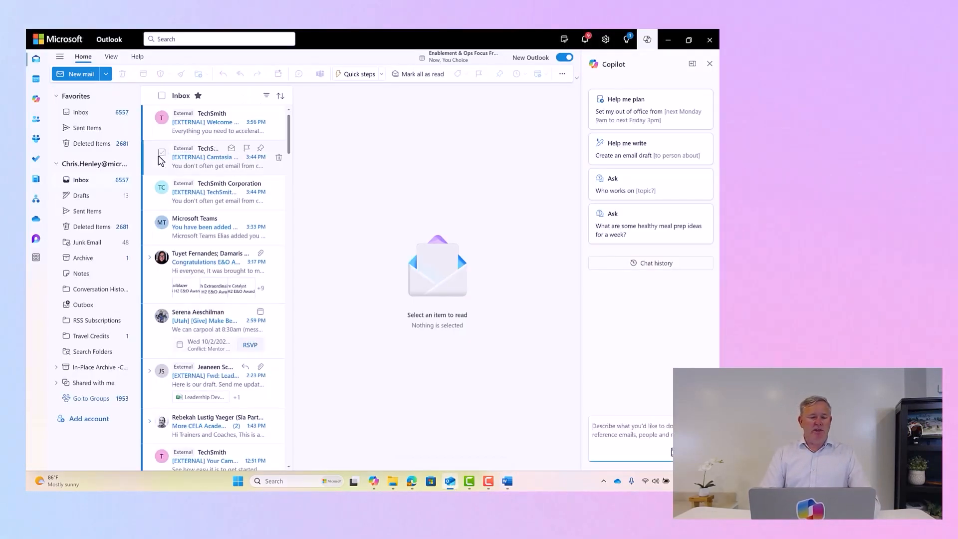
pyautogui.click(75, 74)
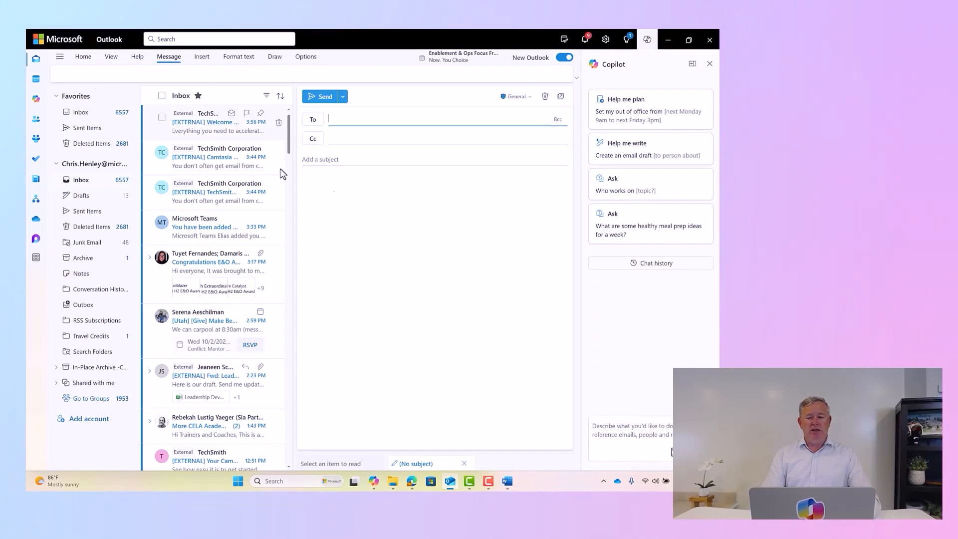
pyautogui.click(562, 97)
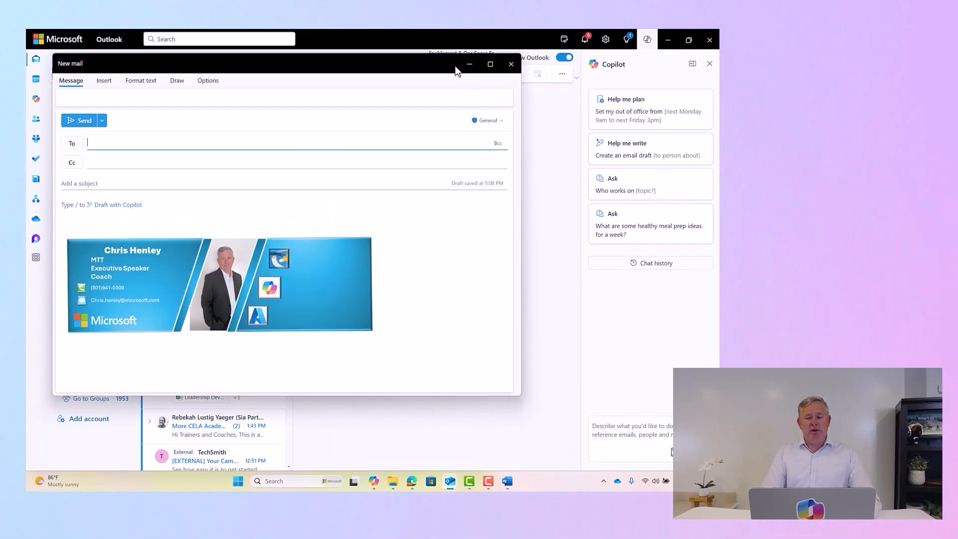
pyautogui.moveTo(433, 70); pyautogui.dragTo(480, 85)
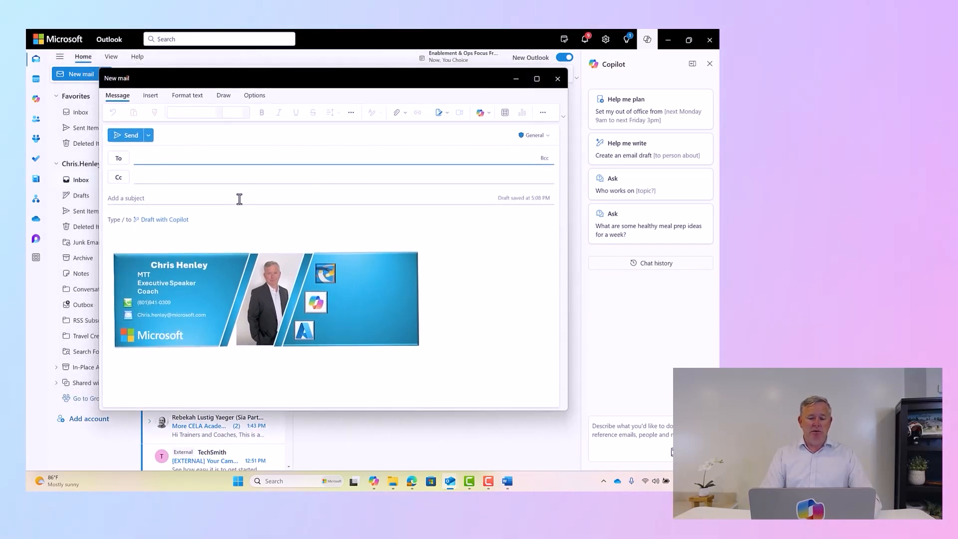
pyautogui.click(165, 220)
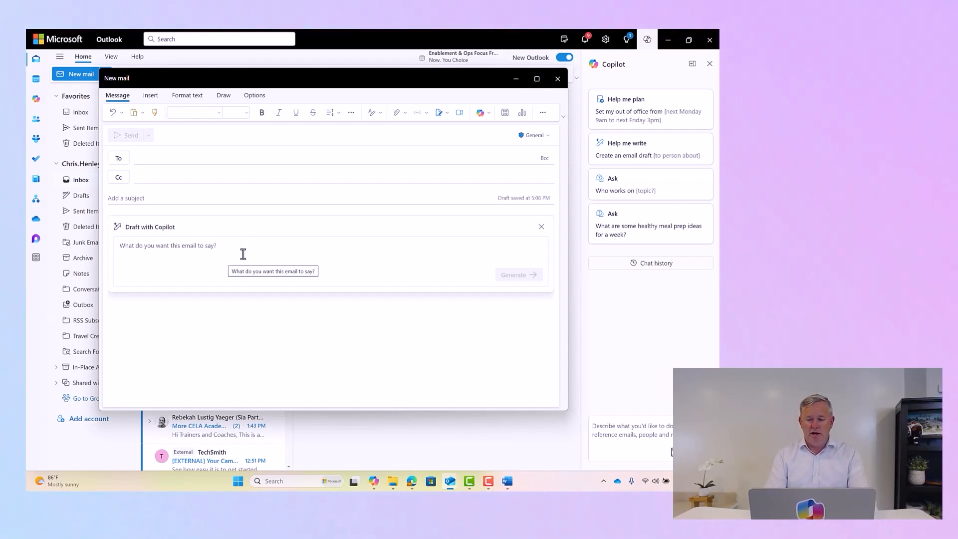
pyautogui.write('we have')
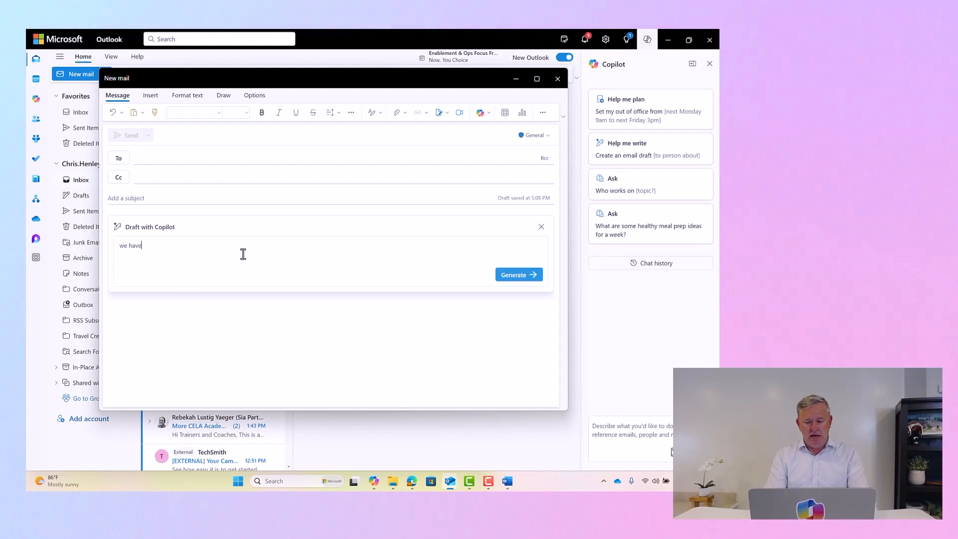
pyautogui.write(' a n')
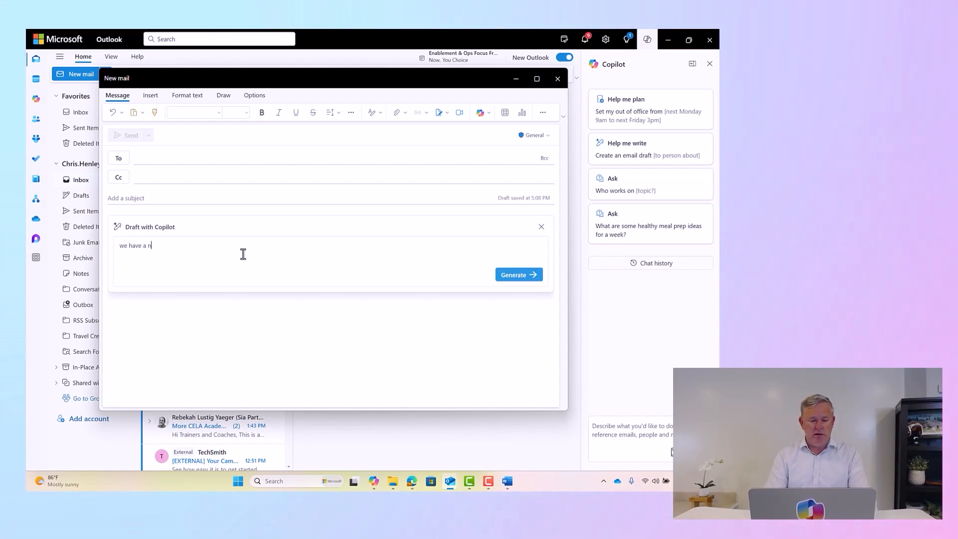
pyautogui.press('BackSpace')
pyautogui.press('BackSpace')
pyautogui.press('BackSpace')
pyautogui.press('BackSpace')
pyautogui.press('BackSpace')
pyautogui.press('BackSpace')
pyautogui.press('BackSpace')
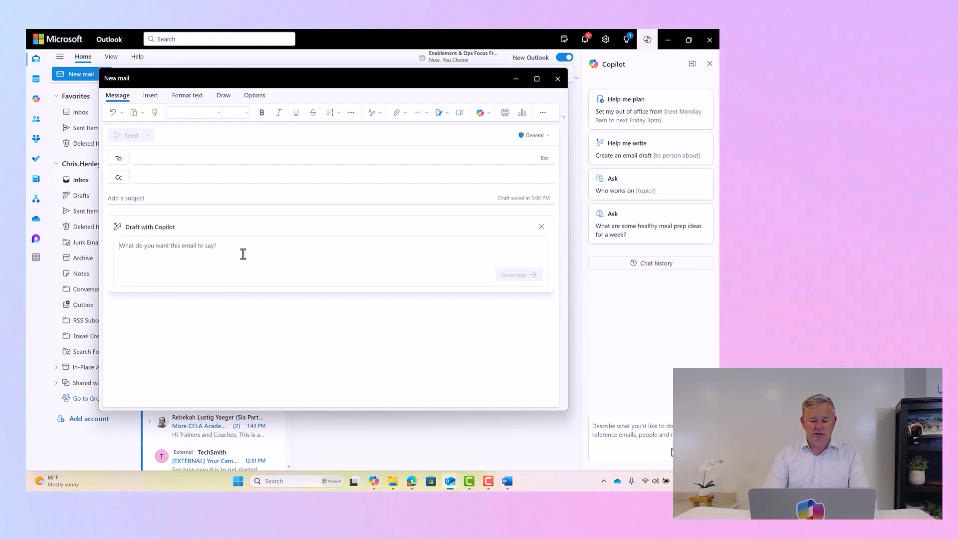
pyautogui.write('/')
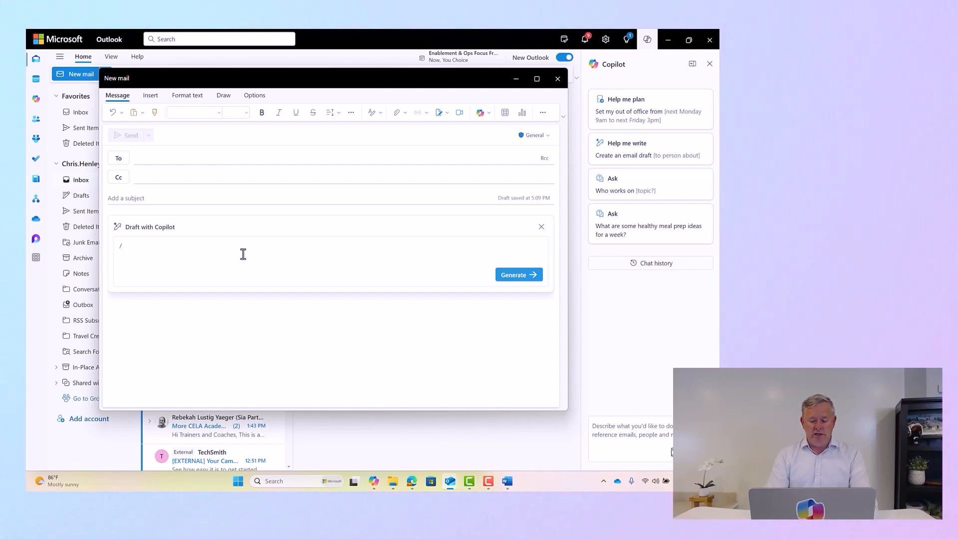
pyautogui.write('kp')
pyautogui.press('BackSpace')
pyautogui.press('BackSpace')
pyautogui.press('BackSpace')
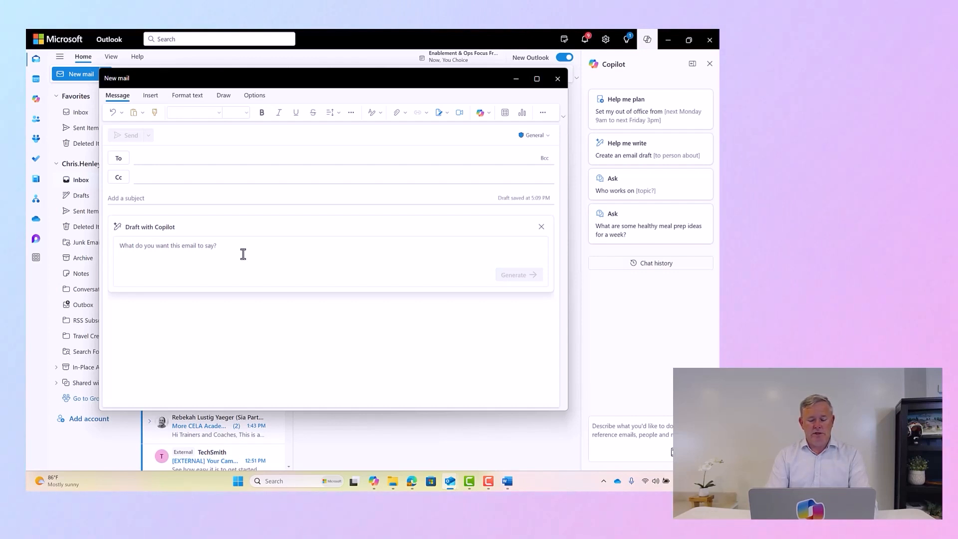
# Step: Begin the Copilot email prompt with "team i would like to have your insights on a new kpi dashboard. Refer"
pyautogui.write('team ')
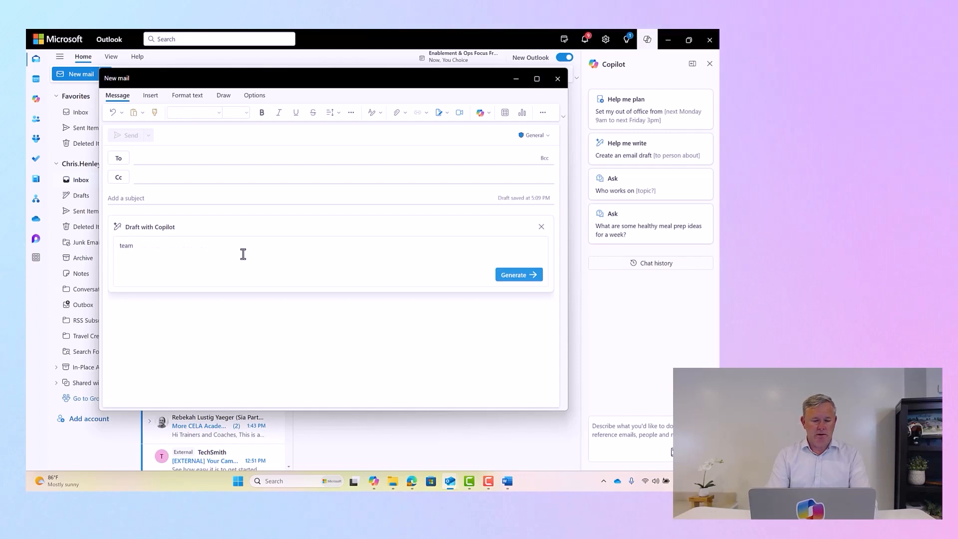
pyautogui.write(' i would like to have your in')
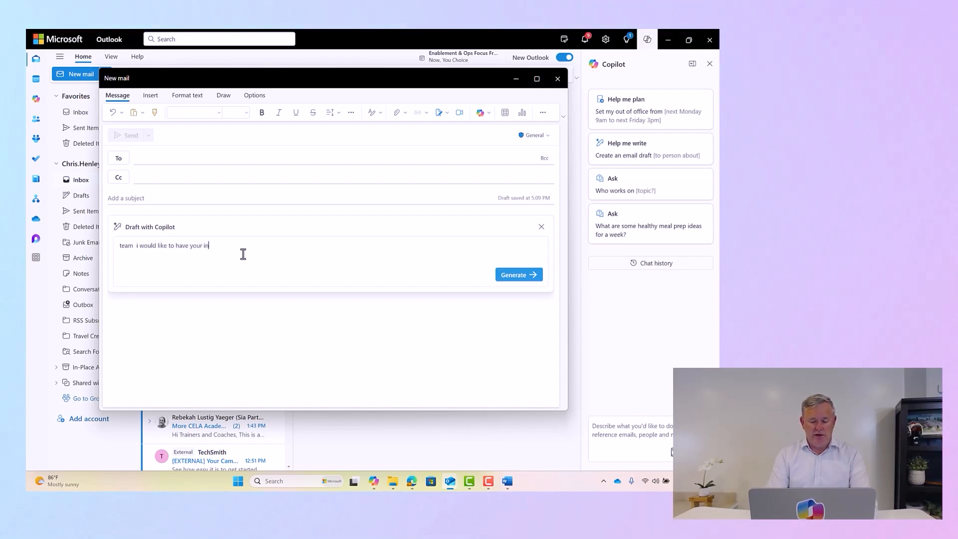
pyautogui.write('sights on a new kpi dashboar')
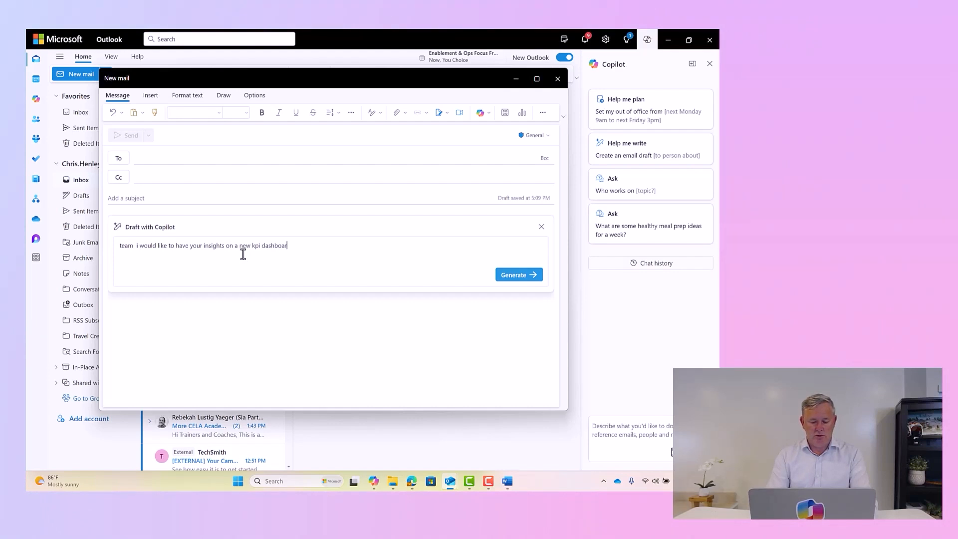
pyautogui.write('d.  REfer tot eh')
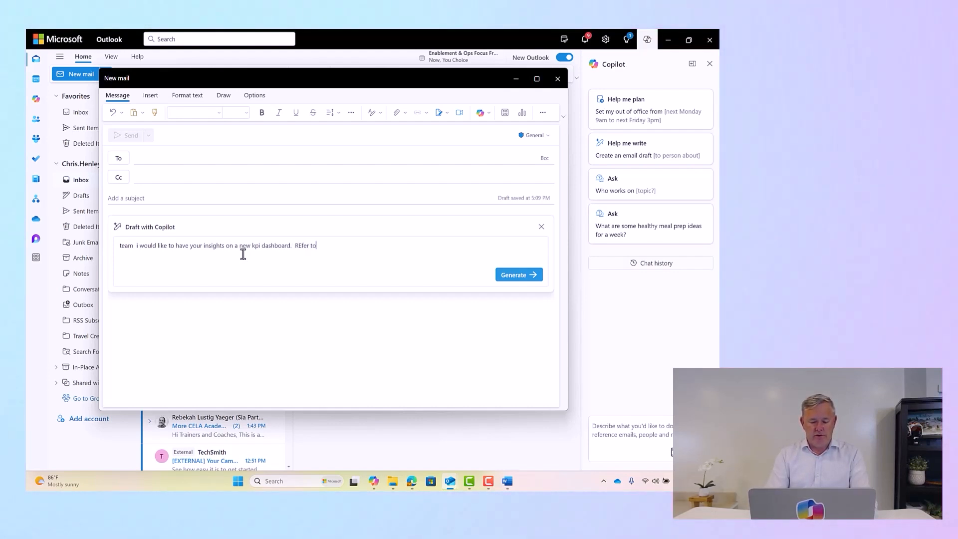
pyautogui.press('BackSpace')
pyautogui.press('BackSpace')
pyautogui.press('BackSpace')
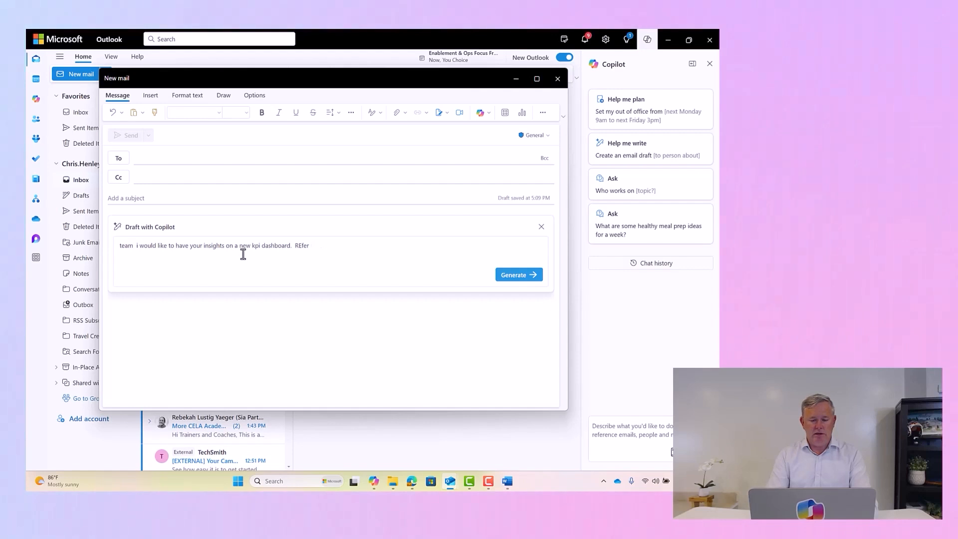
pyautogui.press('BackSpace')
pyautogui.press('BackSpace')
pyautogui.write('efer')
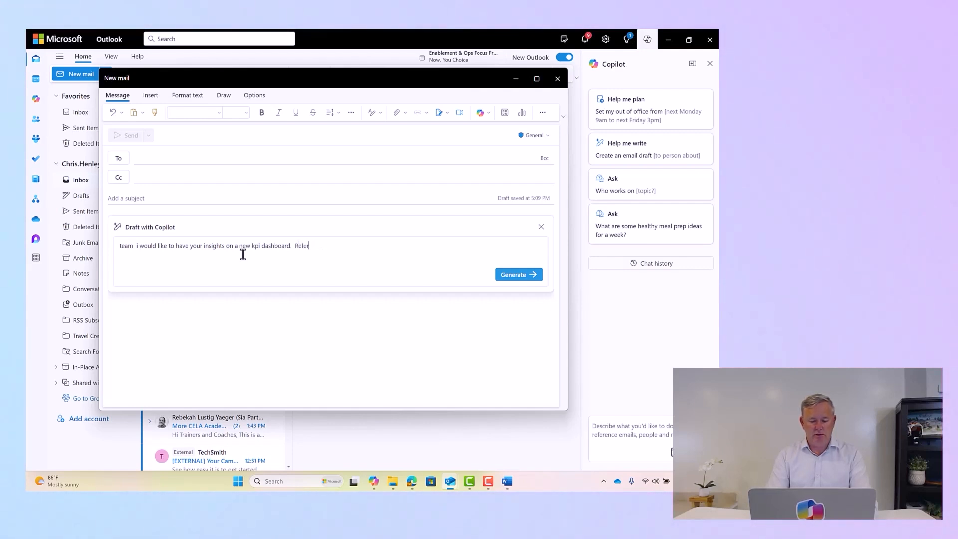
# Step: Complete the prompt with "to the aattacehment. provide feedback. do it fast. make it good." and generate the email draft
pyautogui.write(' to the aattacehm')
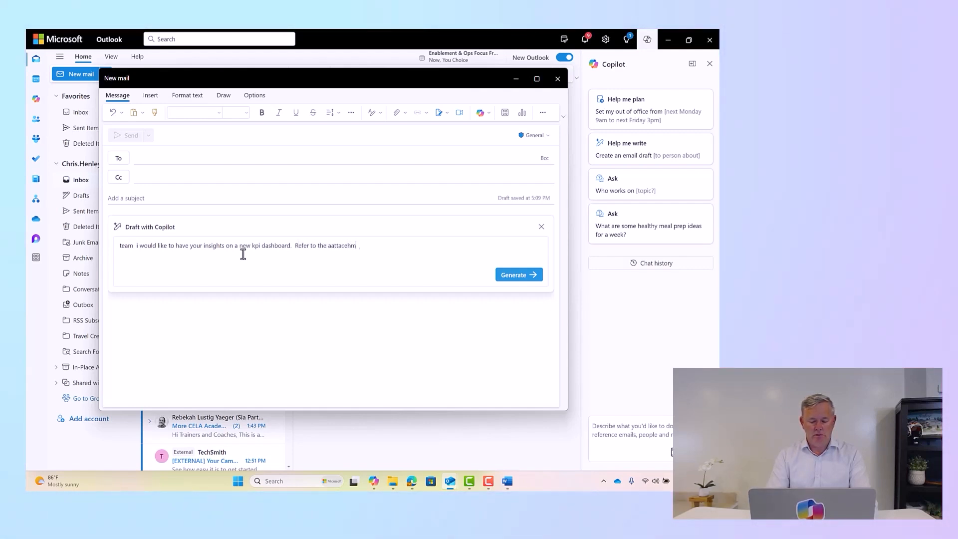
pyautogui.write('ent.  provide fe')
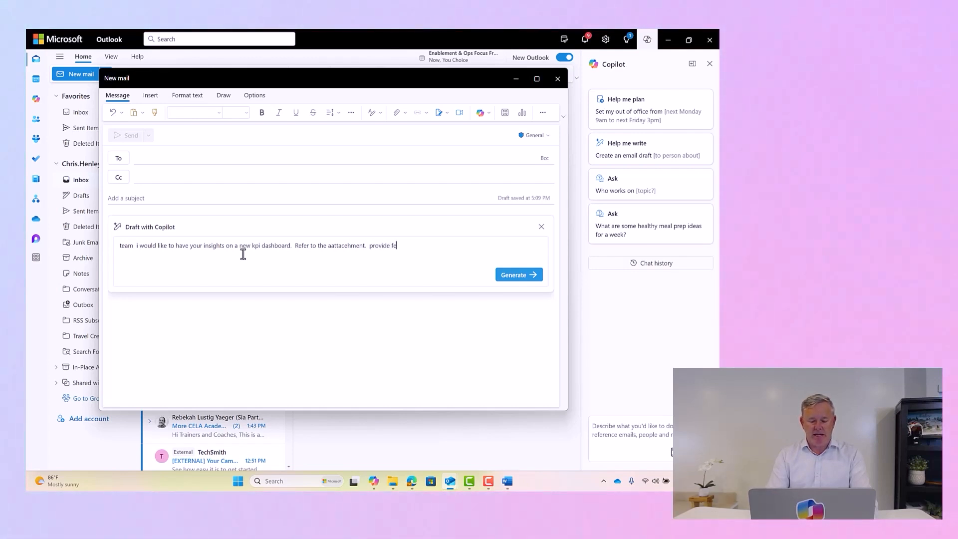
pyautogui.write('edback.  ')
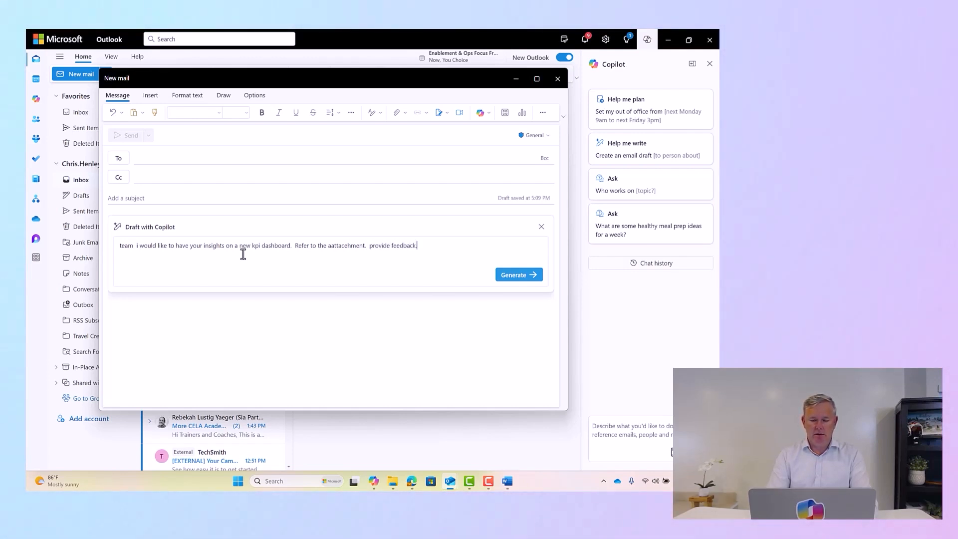
pyautogui.write('do it fast.')
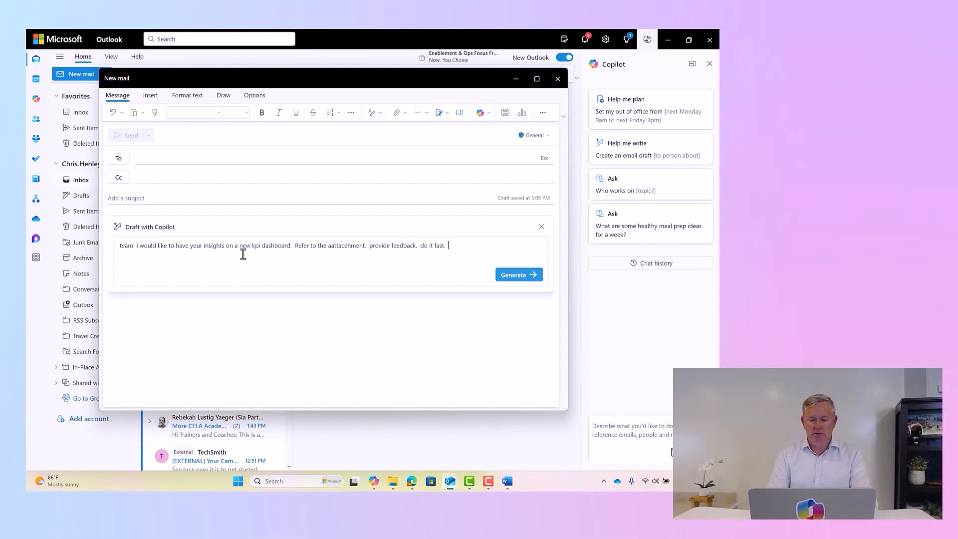
pyautogui.write('  make it good.')
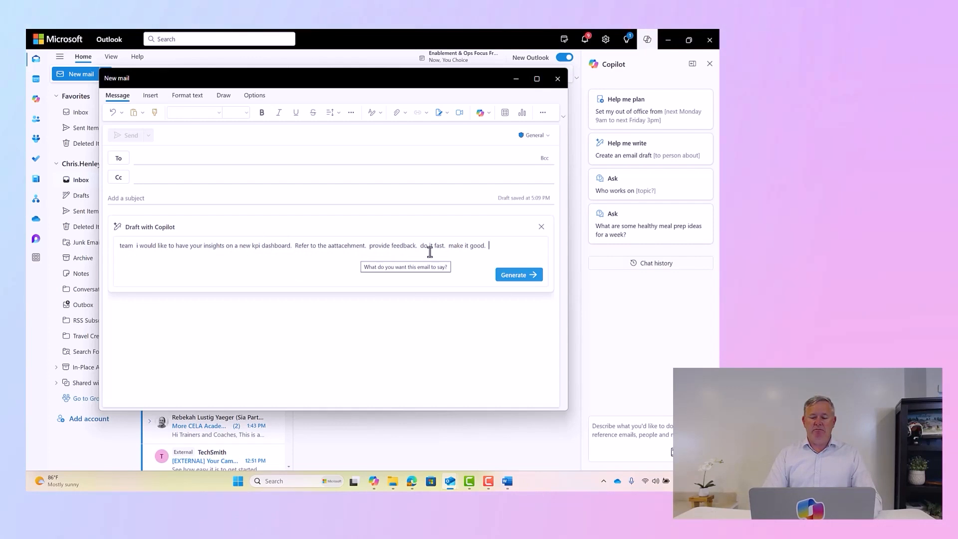
pyautogui.click(511, 275)
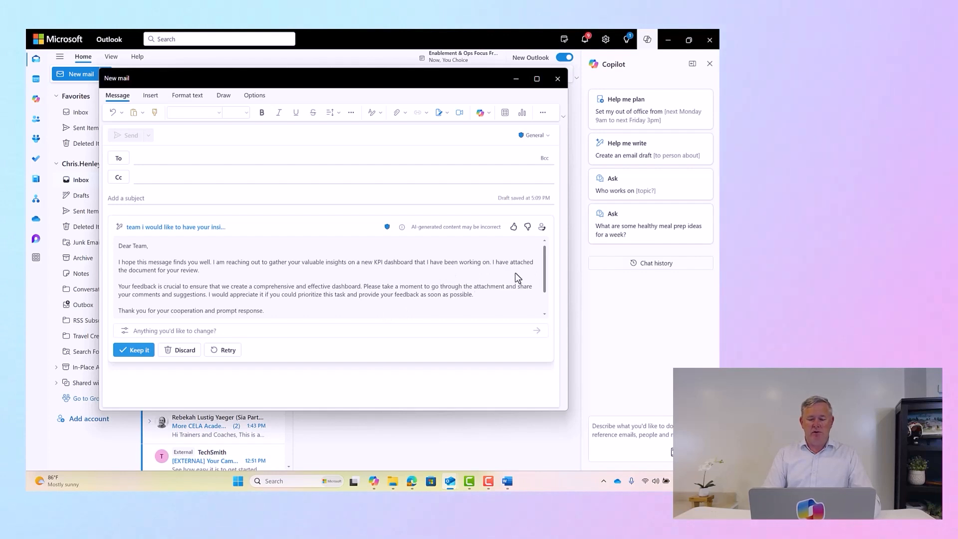
# Step: Have Copilot rewrite the generated email draft with the "Make it longer" option
pyautogui.moveTo(544, 267)
pyautogui.mouseDown()
pyautogui.moveTo(542, 286)
pyautogui.moveTo(548, 255)
pyautogui.mouseUp()
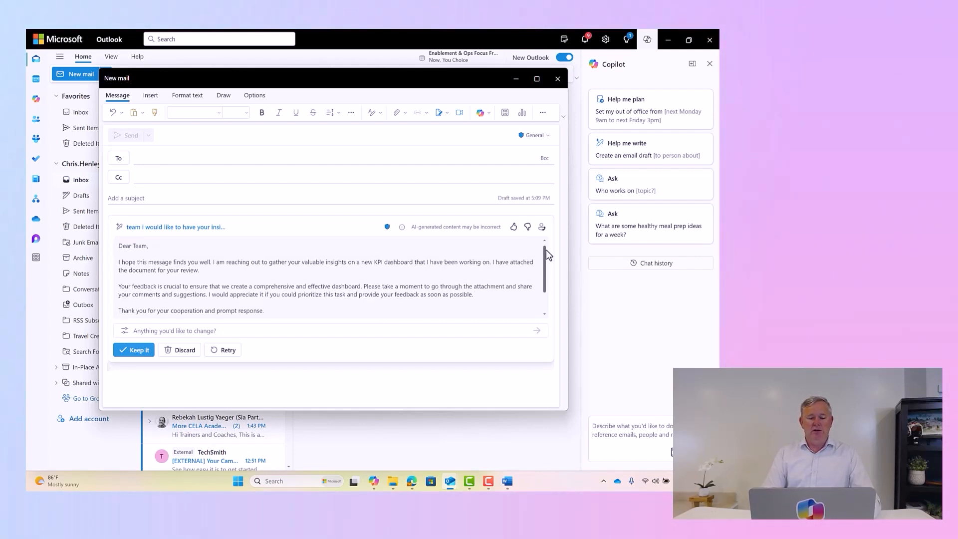
pyautogui.click(125, 331)
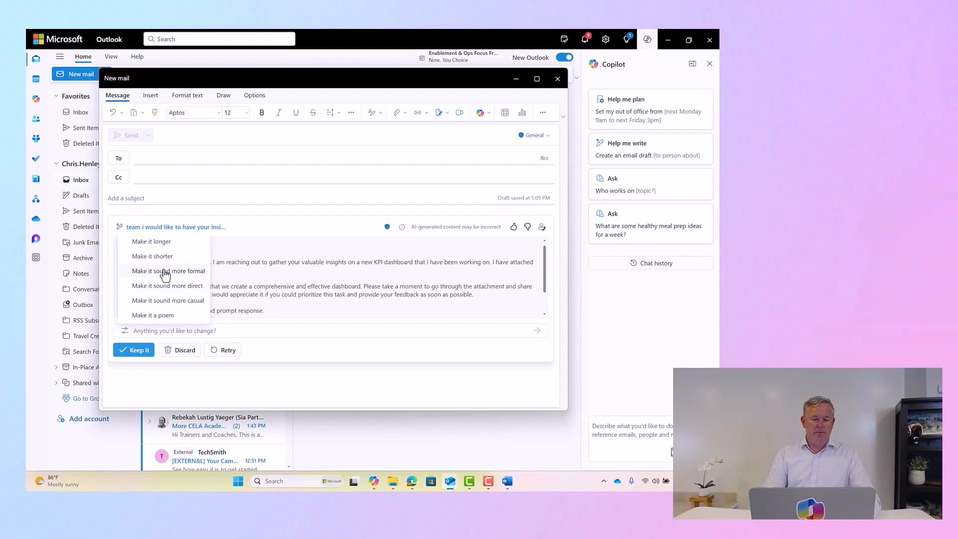
pyautogui.click(160, 243)
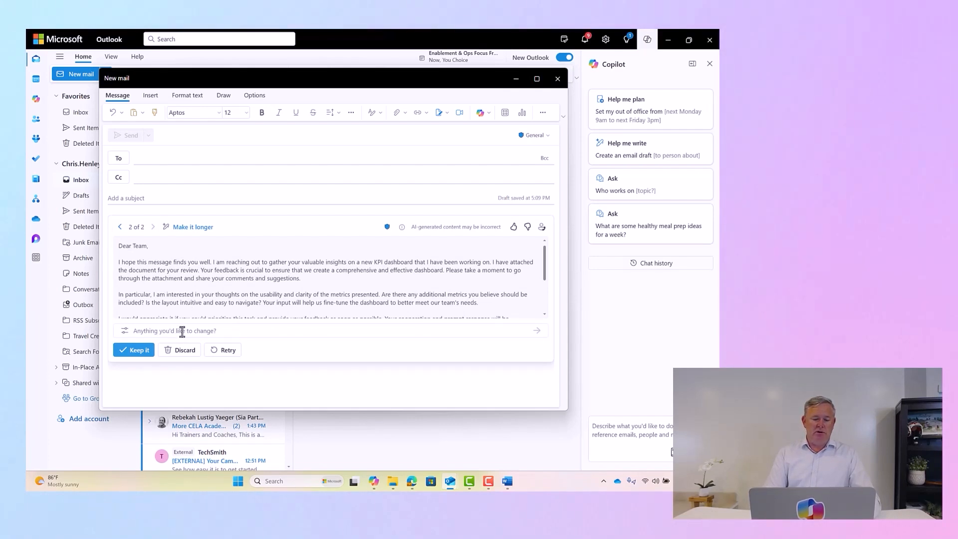
# Step: Refine the draft with the instruction "make it sound like i worte it.", read it through to the closing, and keep it
pyautogui.write('m')
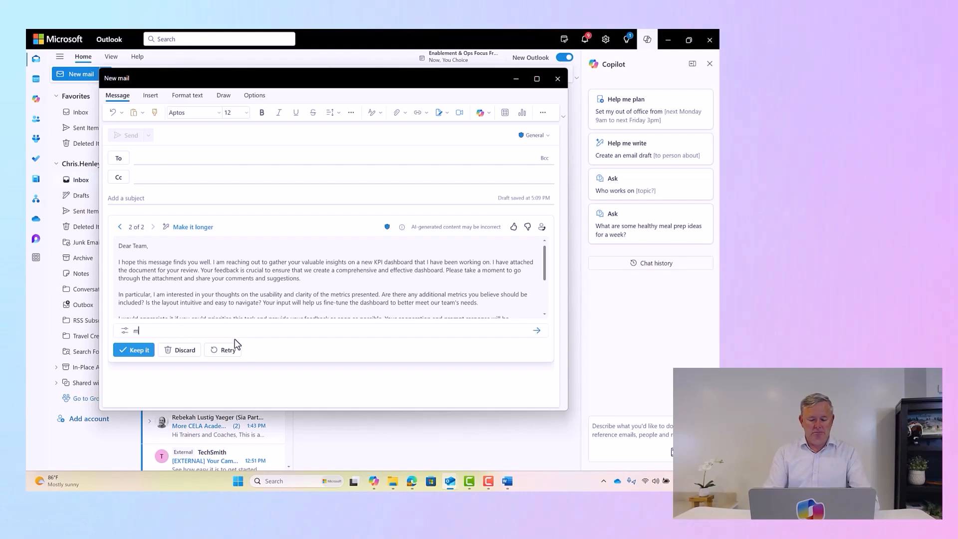
pyautogui.write('akeis it sound like ')
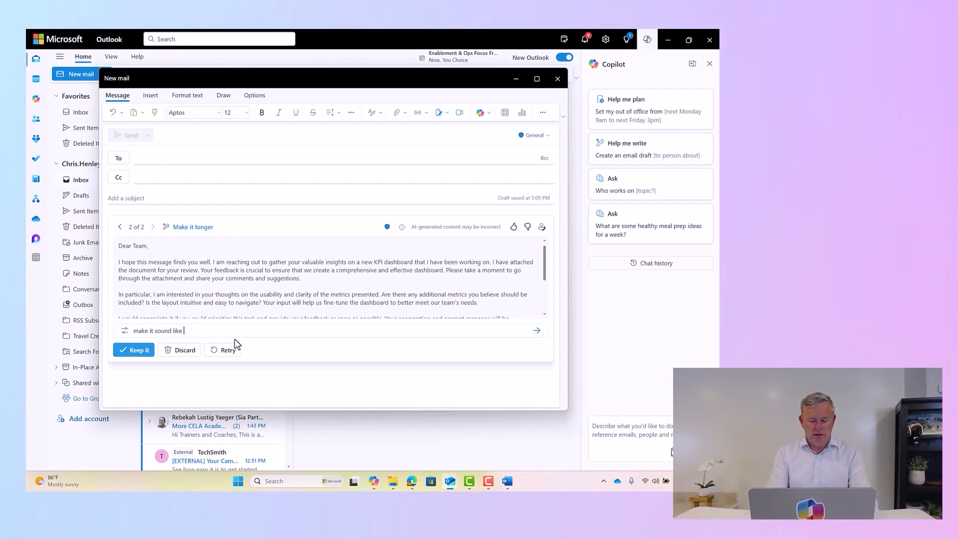
pyautogui.write('i worte it.')
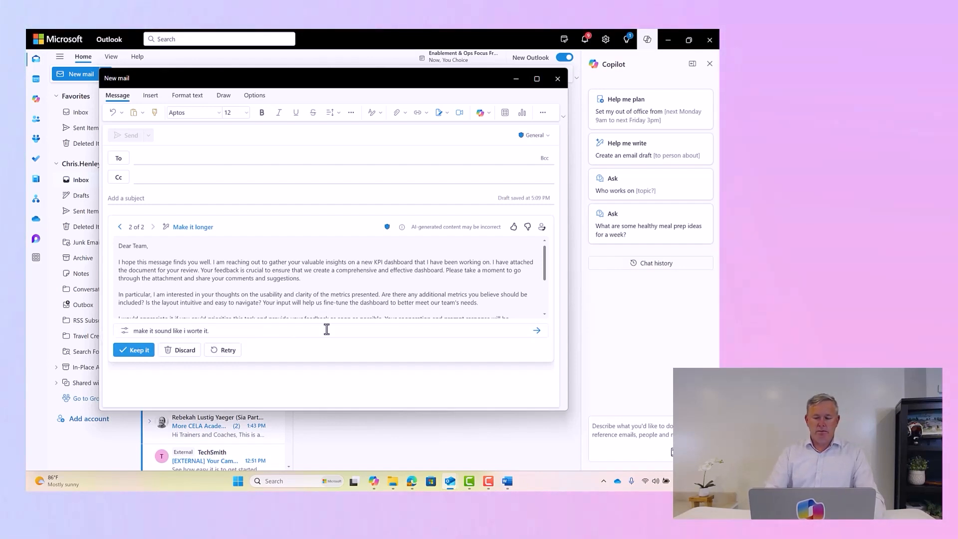
pyautogui.click(538, 332)
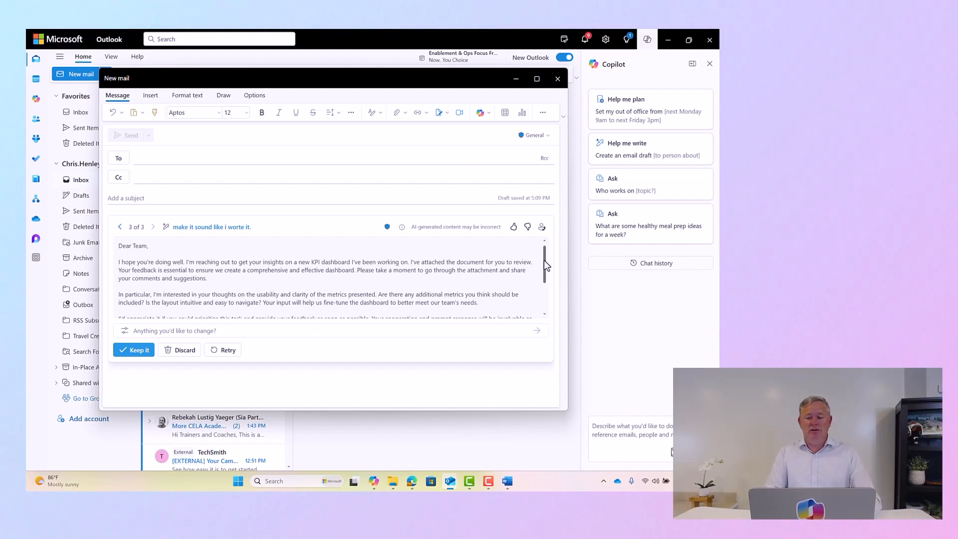
pyautogui.moveTo(544, 260); pyautogui.dragTo(547, 299)
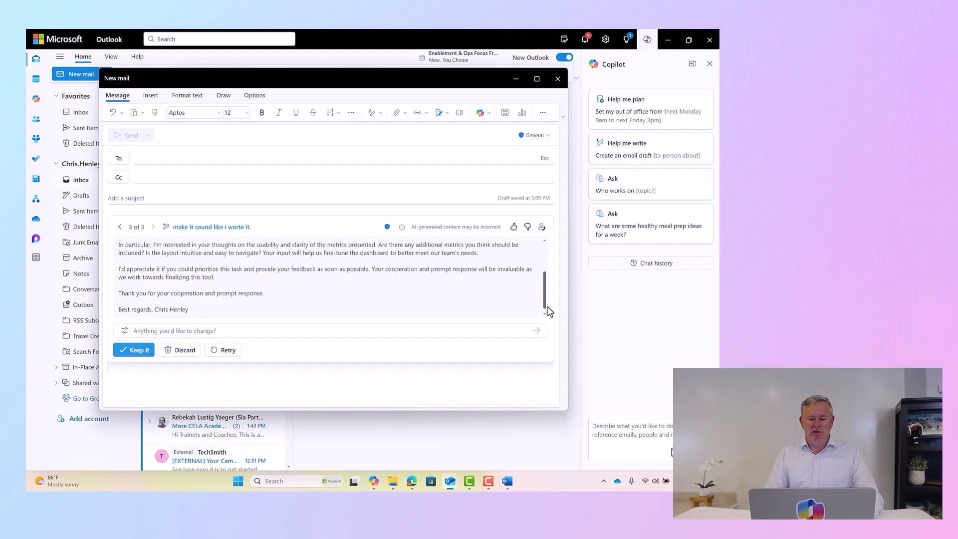
pyautogui.click(130, 351)
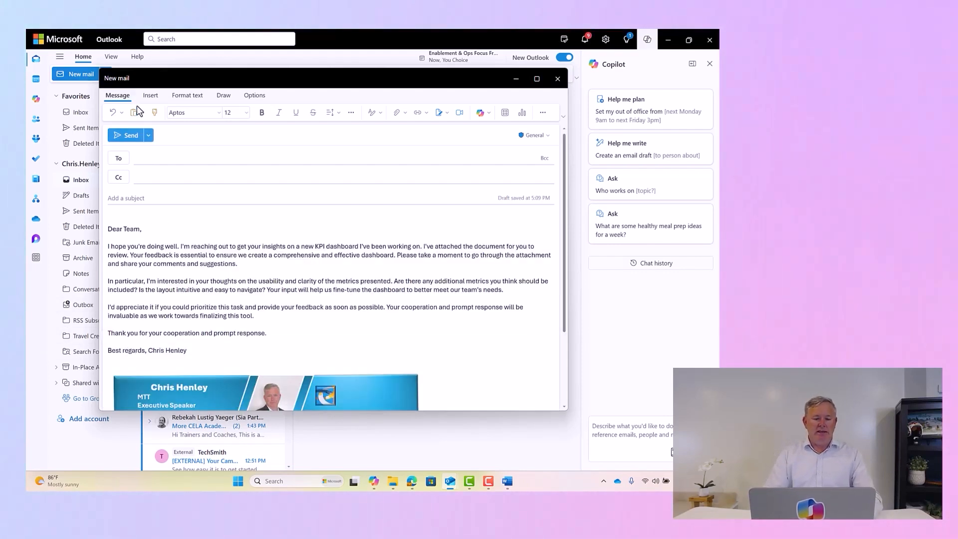
pyautogui.click(150, 97)
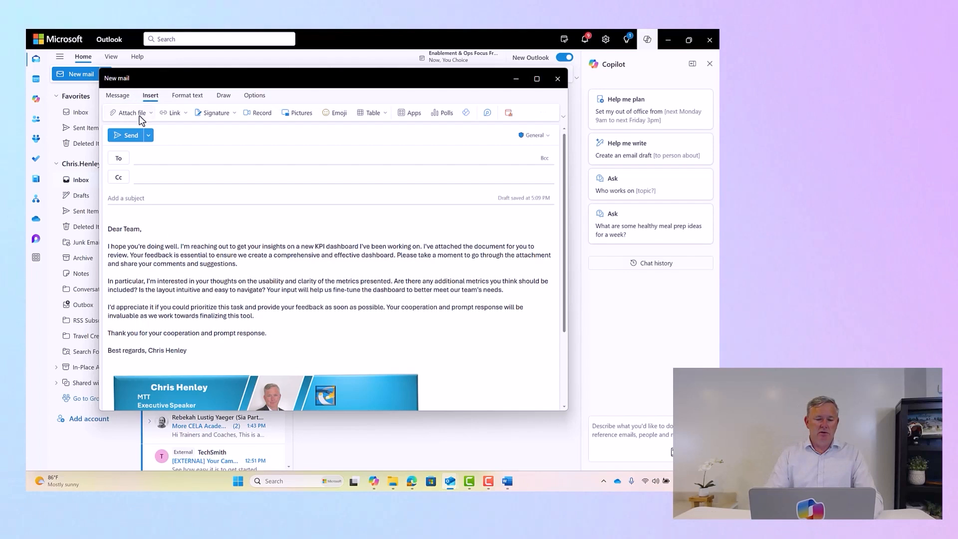
pyautogui.click(142, 113)
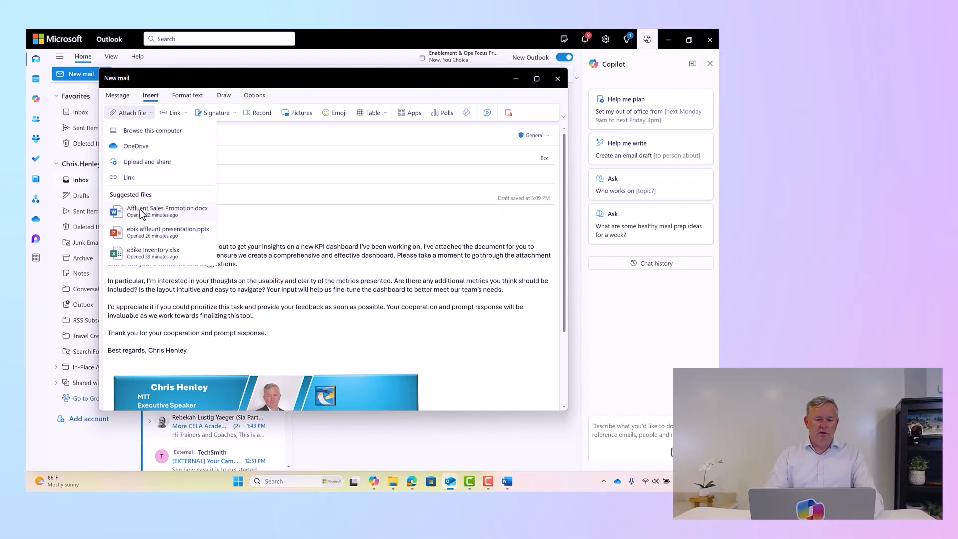
pyautogui.click(131, 145)
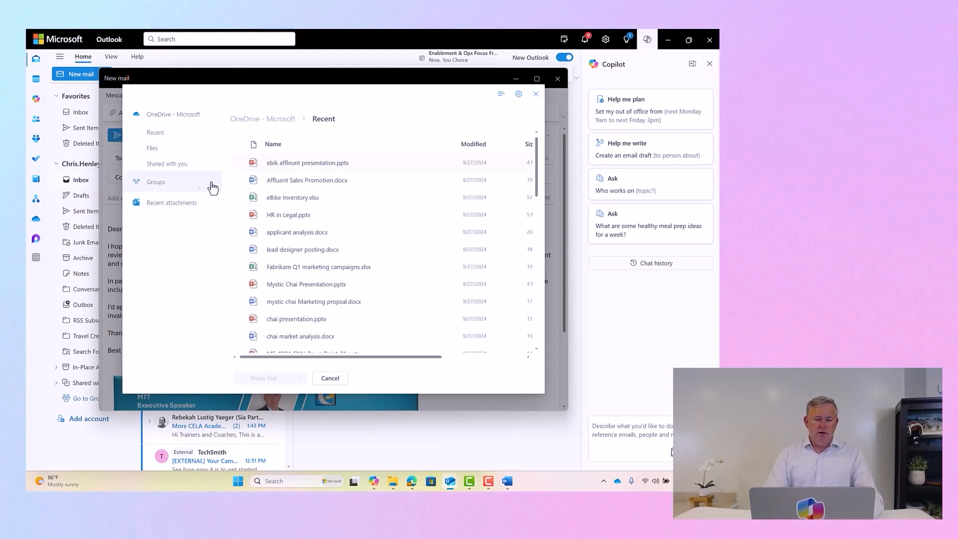
pyautogui.click(152, 151)
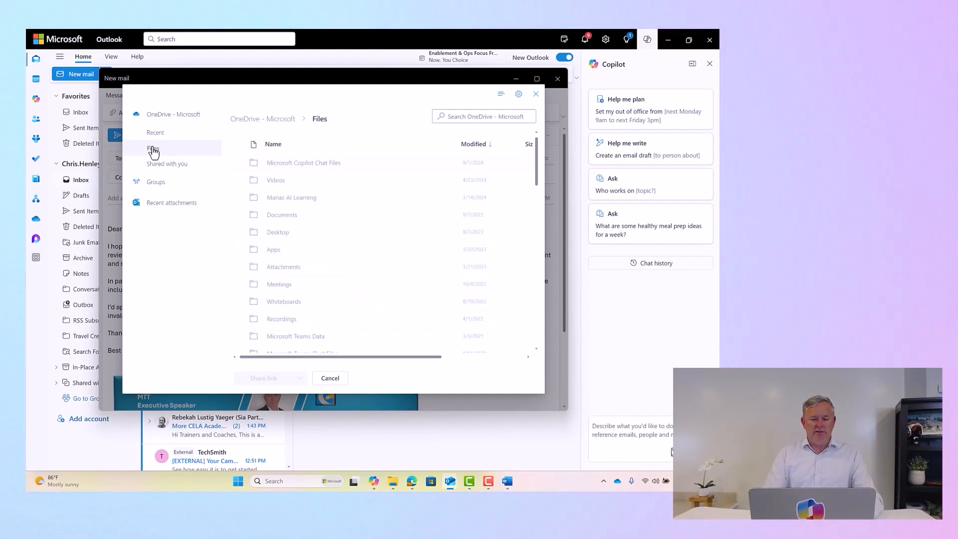
# Step: Switch to Word and copy a sharing link for the "kpi dashboard bp.docx" document
pyautogui.click(508, 482)
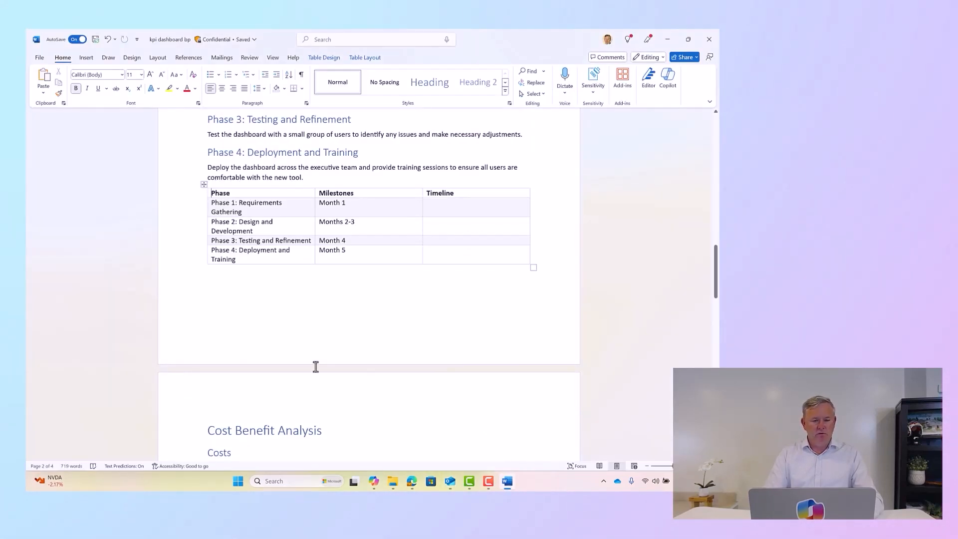
pyautogui.click(39, 58)
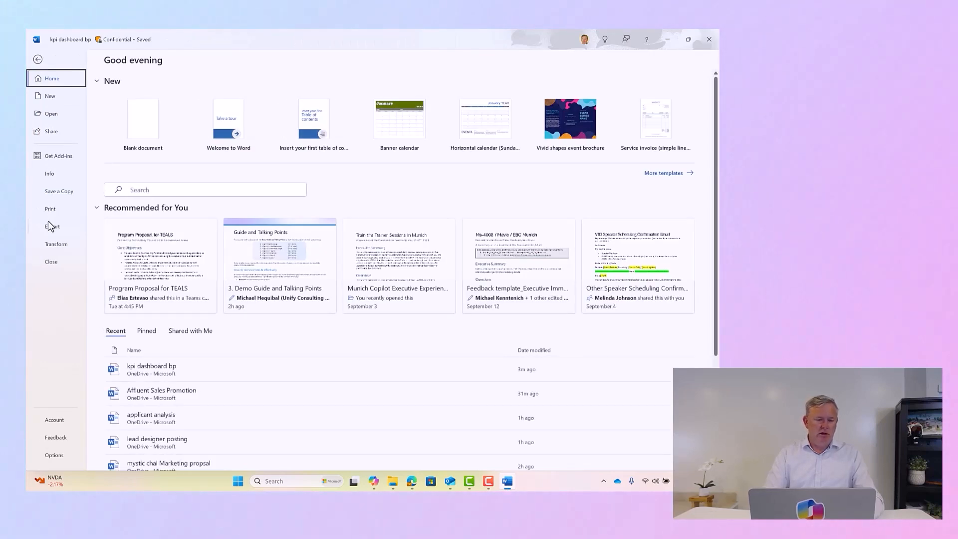
pyautogui.click(44, 131)
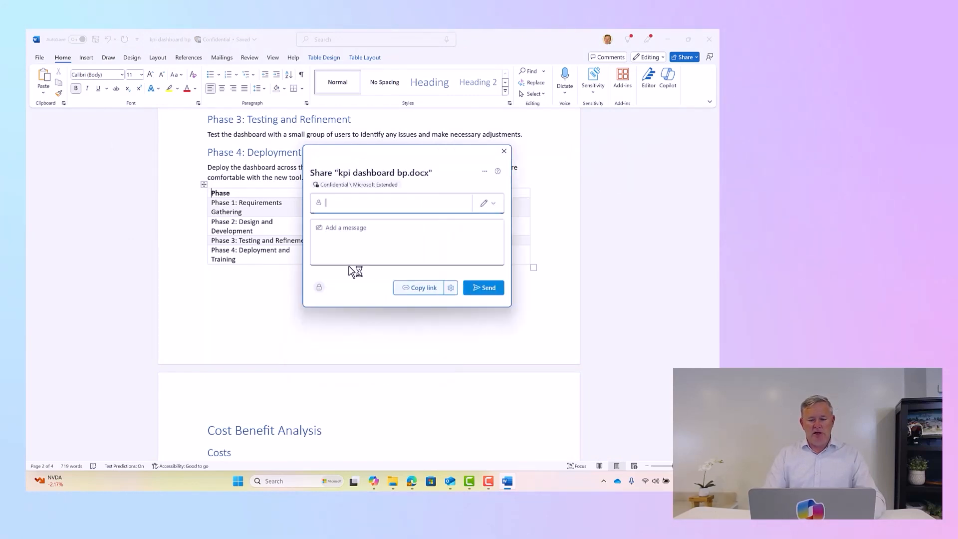
pyautogui.click(424, 289)
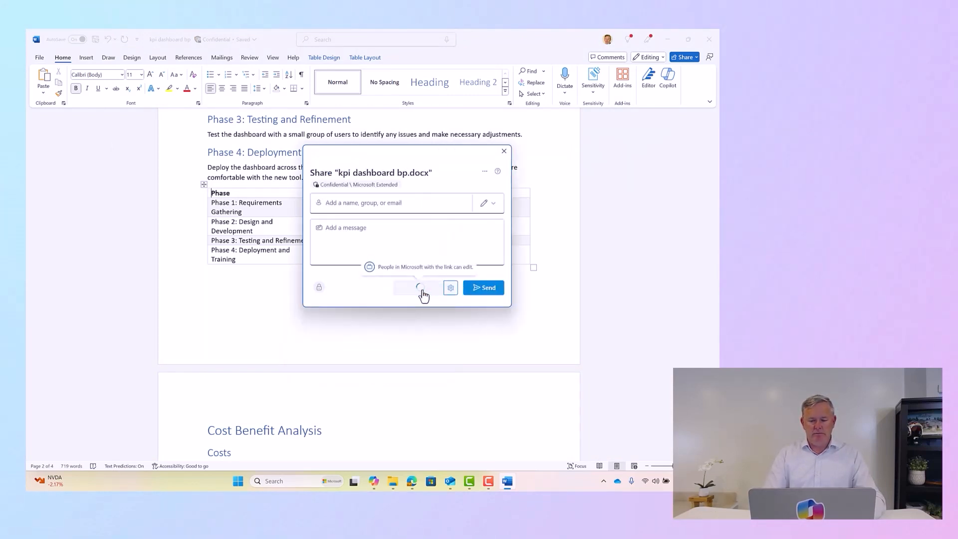
# Step: Return to the Outlook draft, dismiss the OneDrive file picker, and paste the document link below "Dear Team," with a blank line before it
pyautogui.moveTo(450, 484)
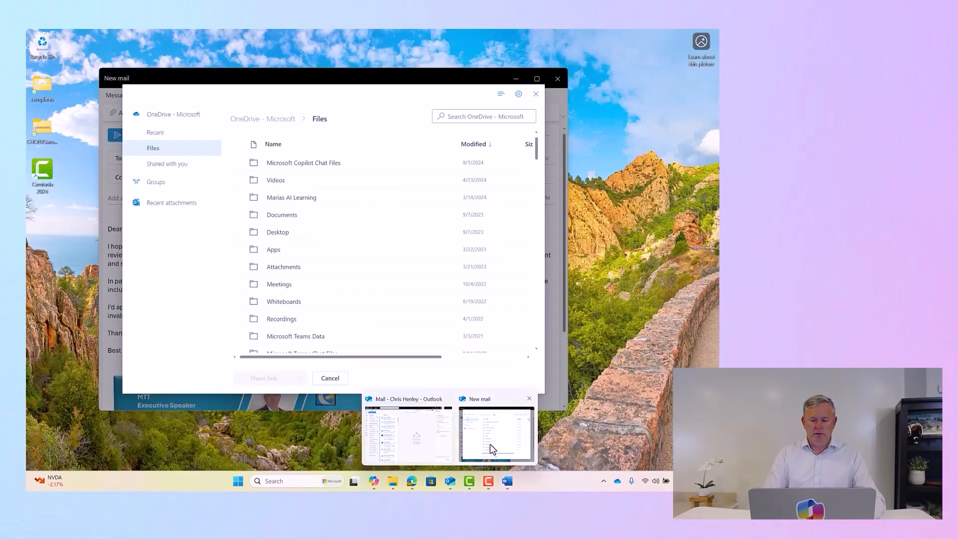
pyautogui.click(490, 445)
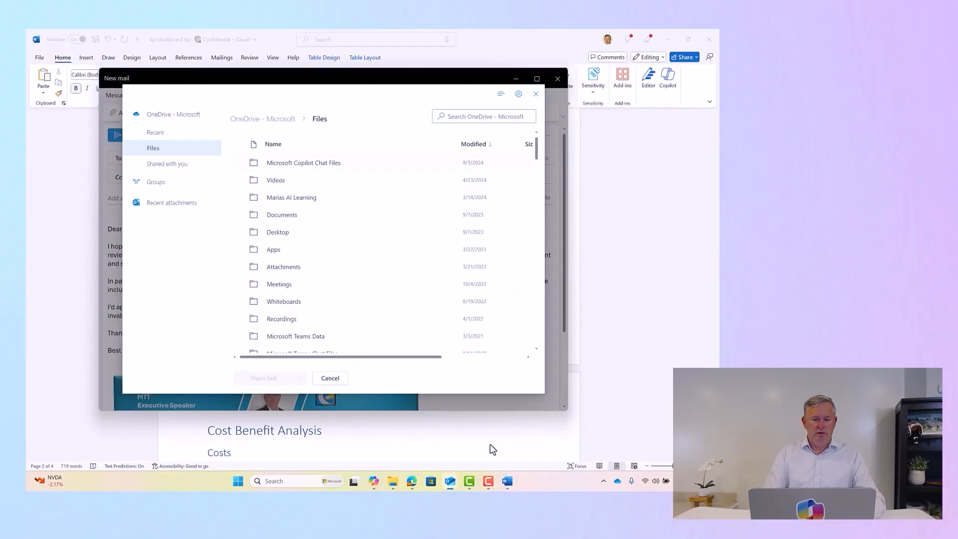
pyautogui.click(537, 95)
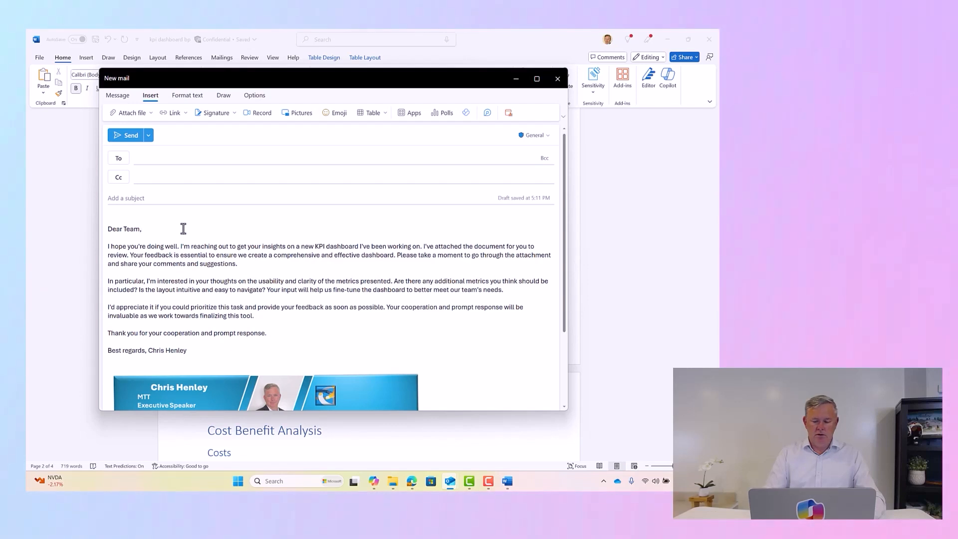
pyautogui.press('Return')
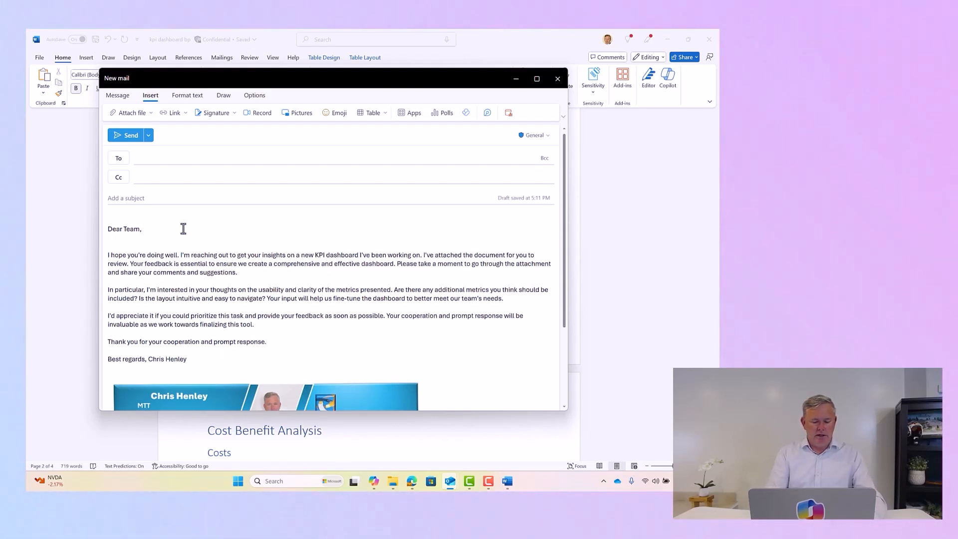
pyautogui.hotkey('ctrl', 'v')
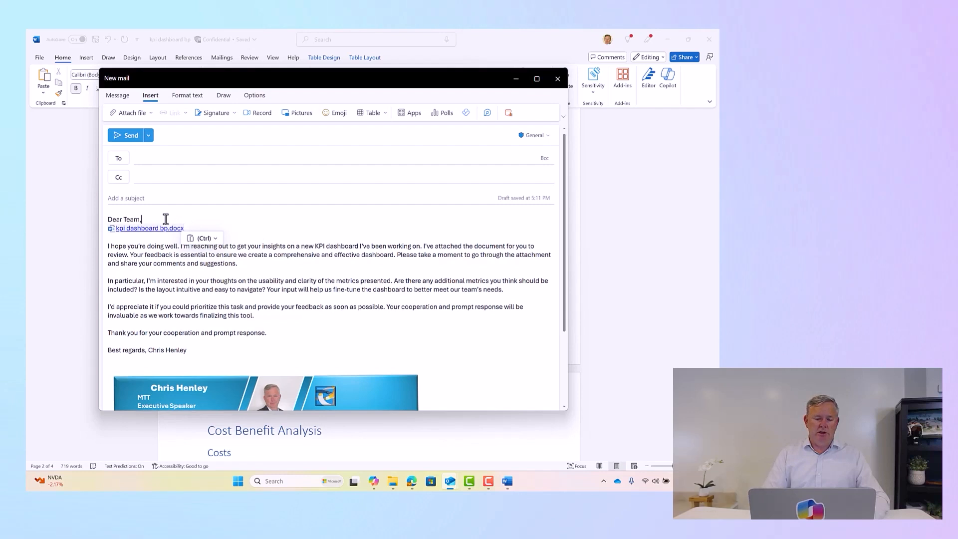
pyautogui.click(166, 219)
pyautogui.press('Return')
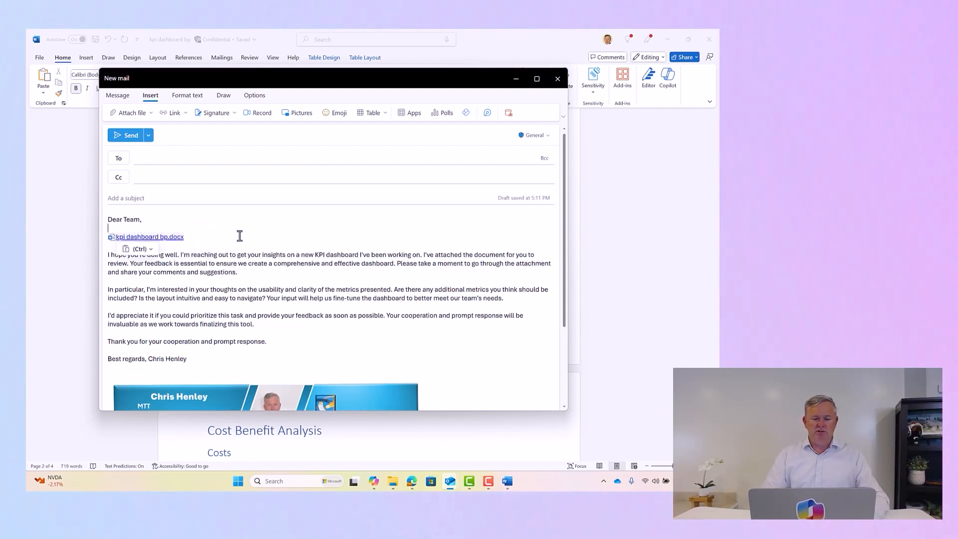
# Step: Enter "KPI dashboard" as the email subject, check the message down to the signature, and close the draft window
pyautogui.click(275, 198)
pyautogui.write('KPI d')
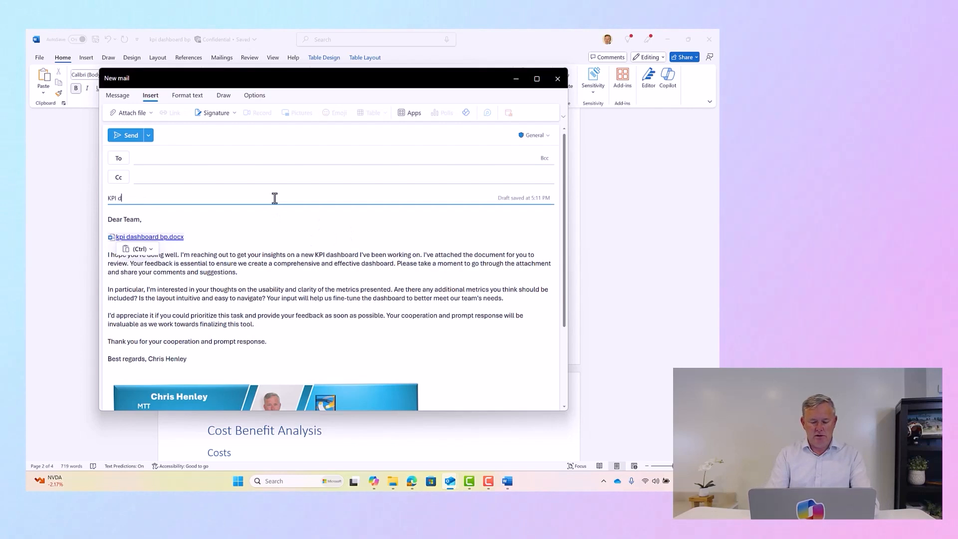
pyautogui.write('ashboard')
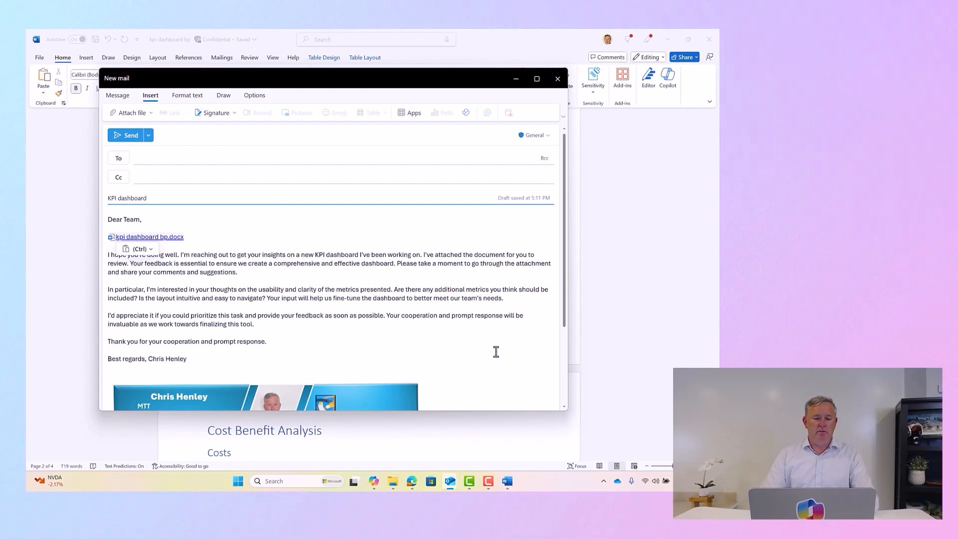
pyautogui.moveTo(563, 237); pyautogui.dragTo(572, 313)
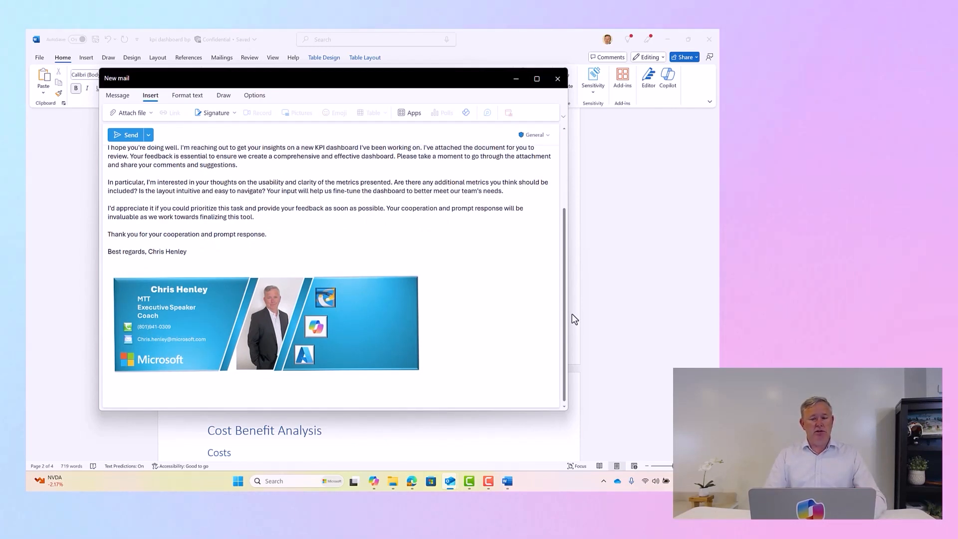
pyautogui.click(558, 78)
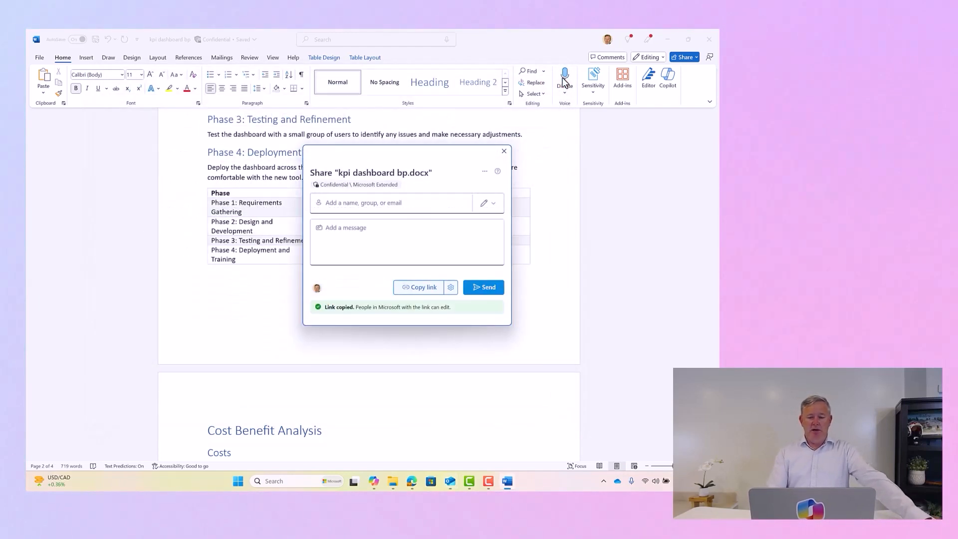
# Step: Dismiss the Word sharing dialog and open "Adatum 5 Year Financial Results" from the Demo Documents folder in File Explorer
pyautogui.click(504, 151)
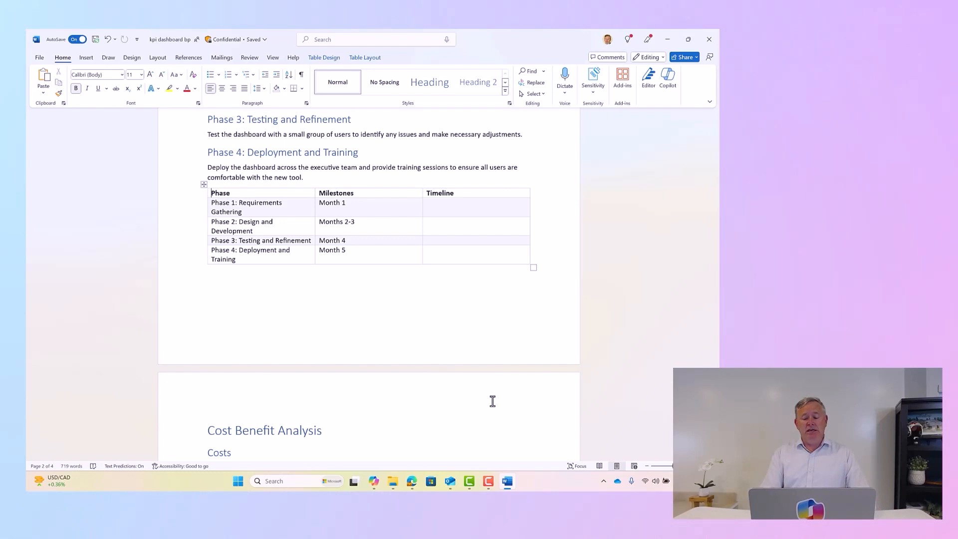
pyautogui.click(394, 481)
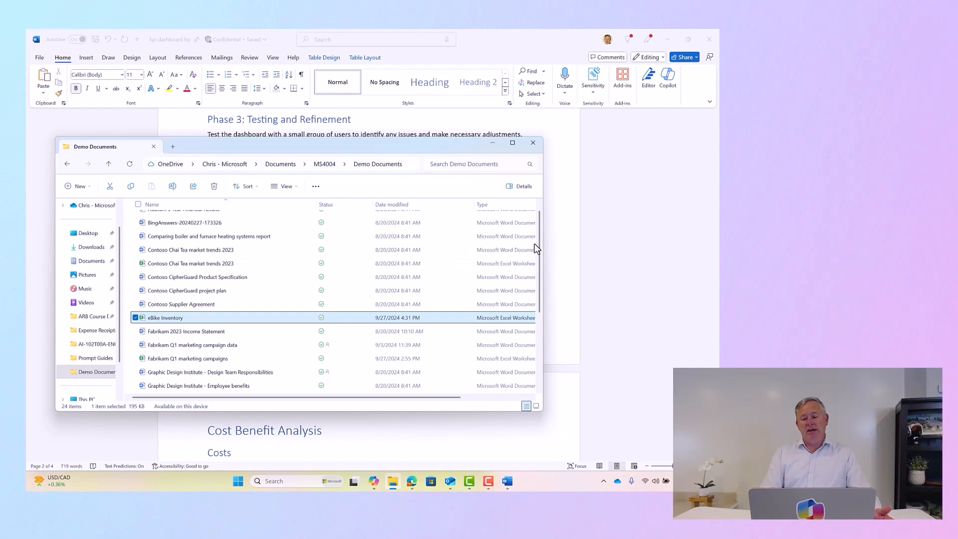
pyautogui.moveTo(539, 242); pyautogui.dragTo(538, 195)
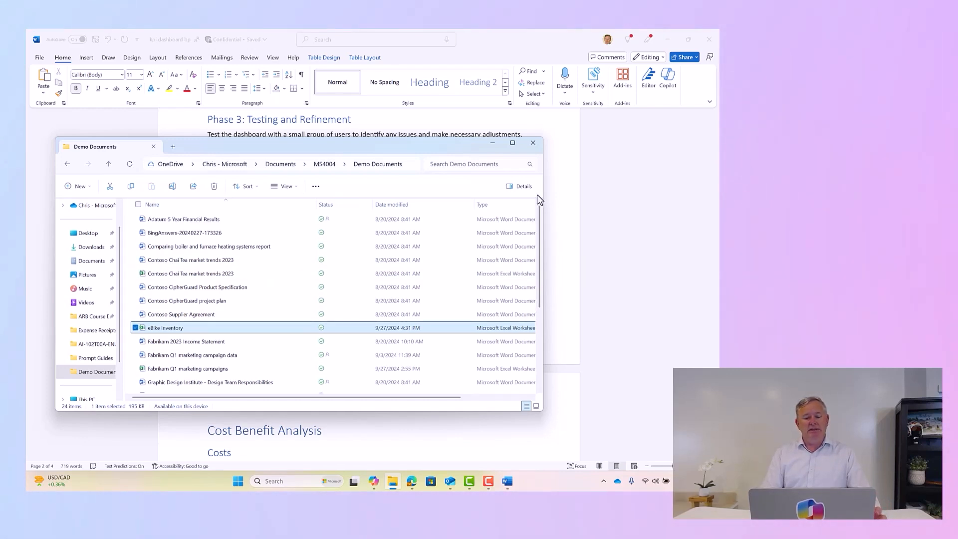
pyautogui.click(184, 221)
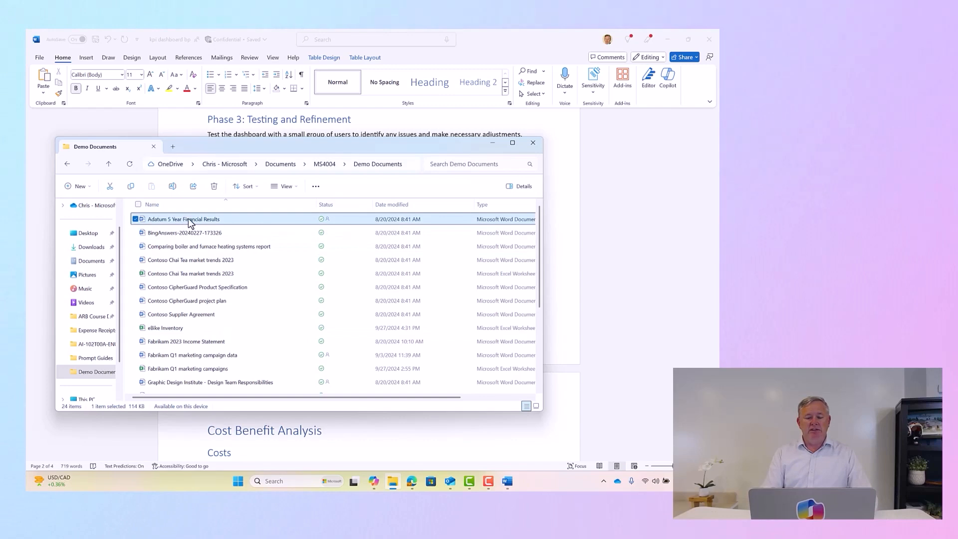
pyautogui.doubleClick(190, 223)
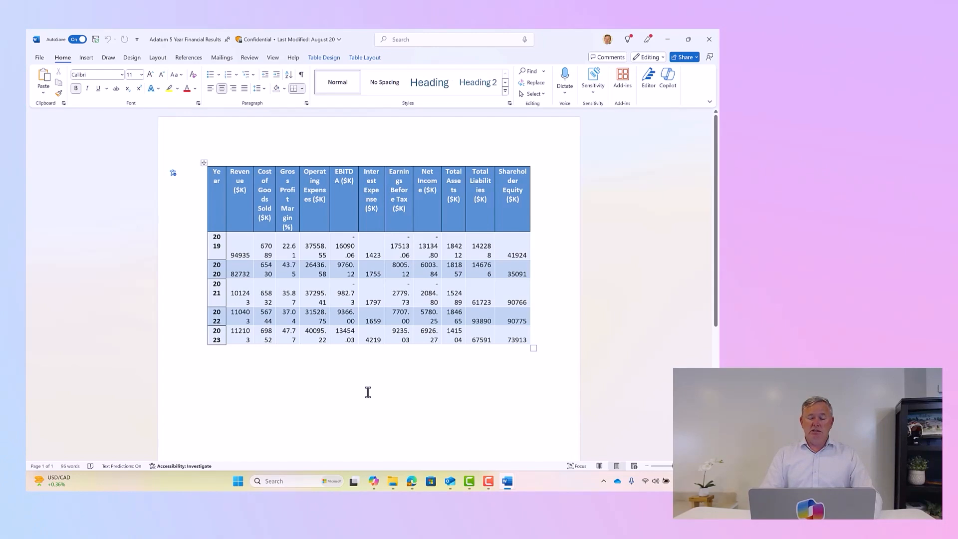
# Step: Ask Copilot to "Summarize this doc in 5 key points", review the summary, and request more detail about the gross profit margin
pyautogui.click(668, 78)
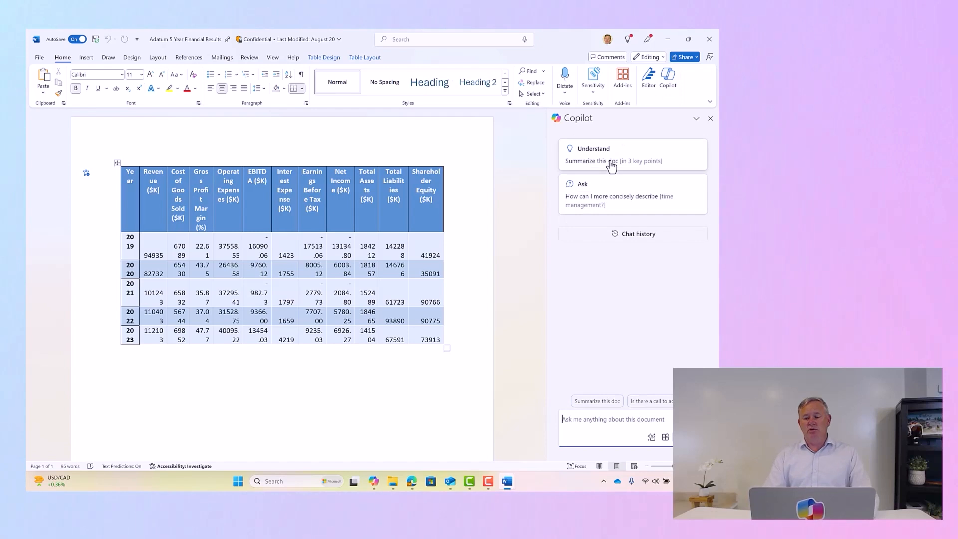
pyautogui.click(612, 165)
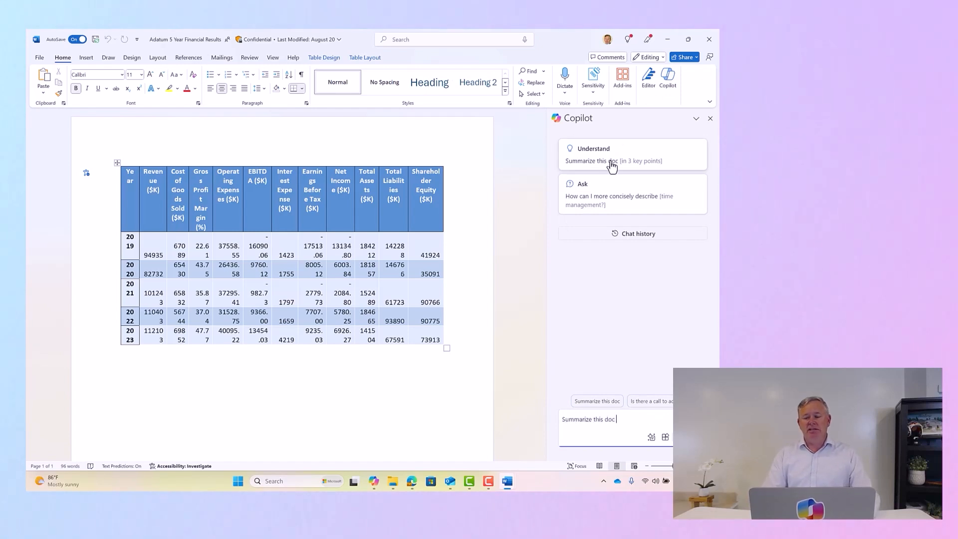
pyautogui.write('i')
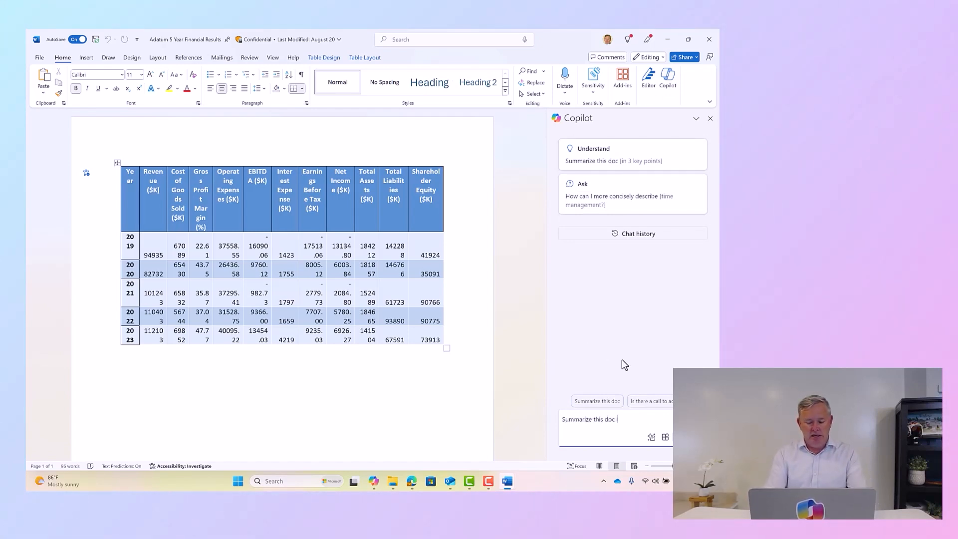
pyautogui.write('n 5 key points')
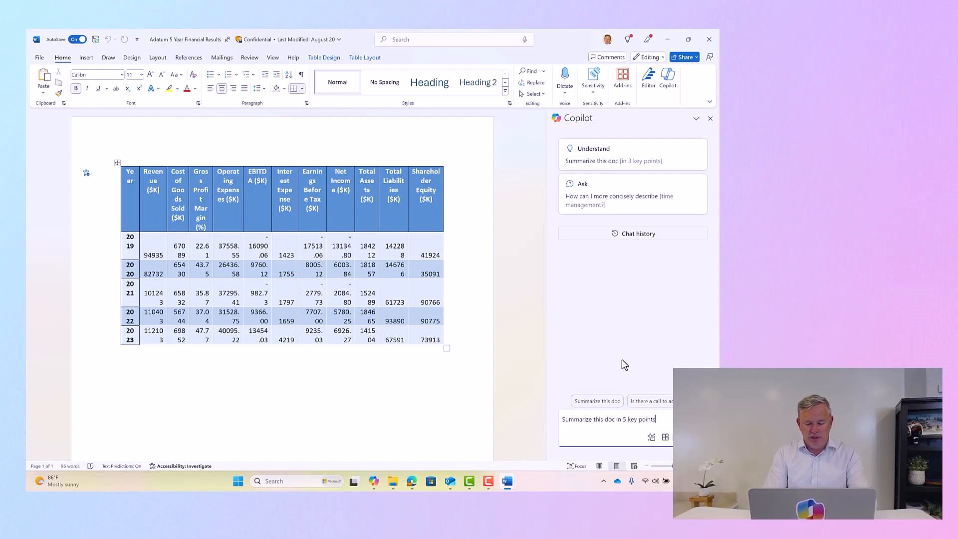
pyautogui.press('Return')
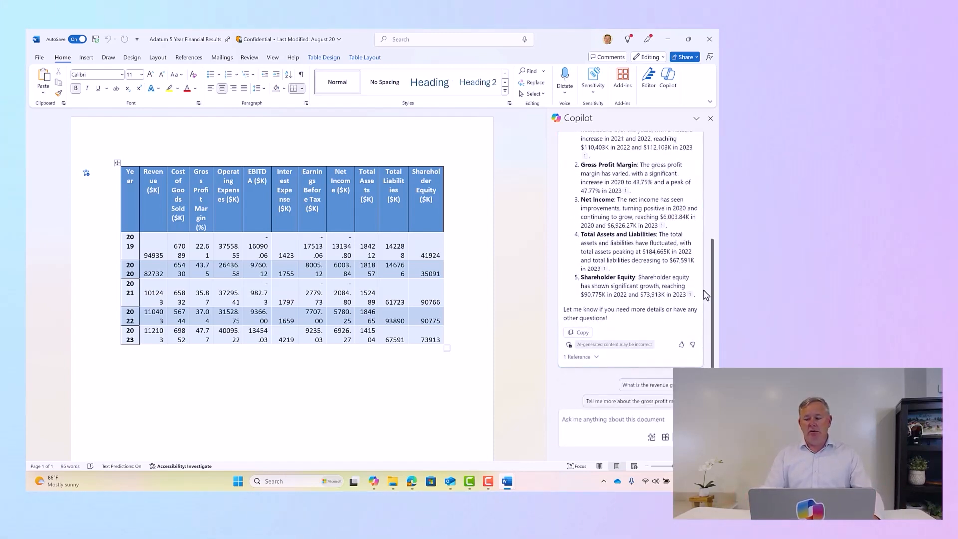
pyautogui.moveTo(711, 290); pyautogui.dragTo(709, 274)
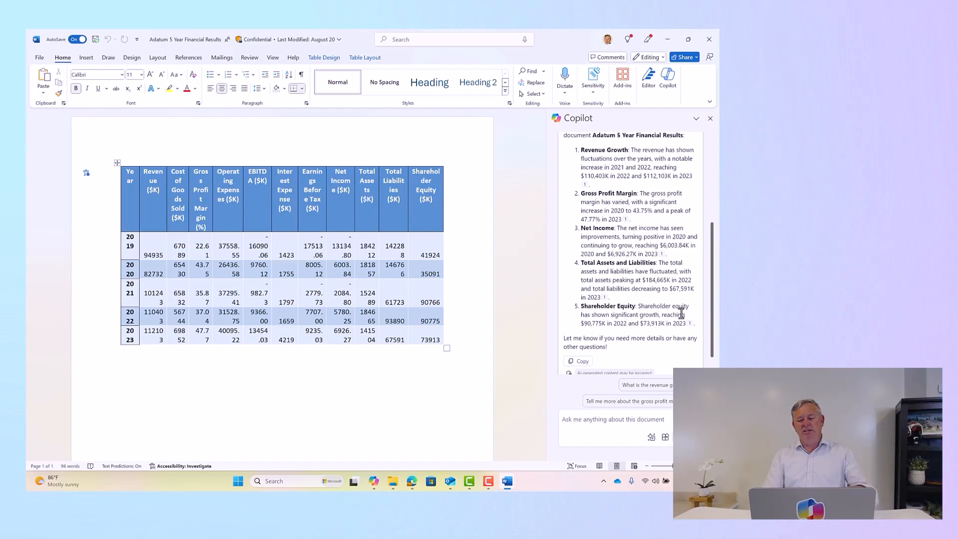
pyautogui.click(630, 403)
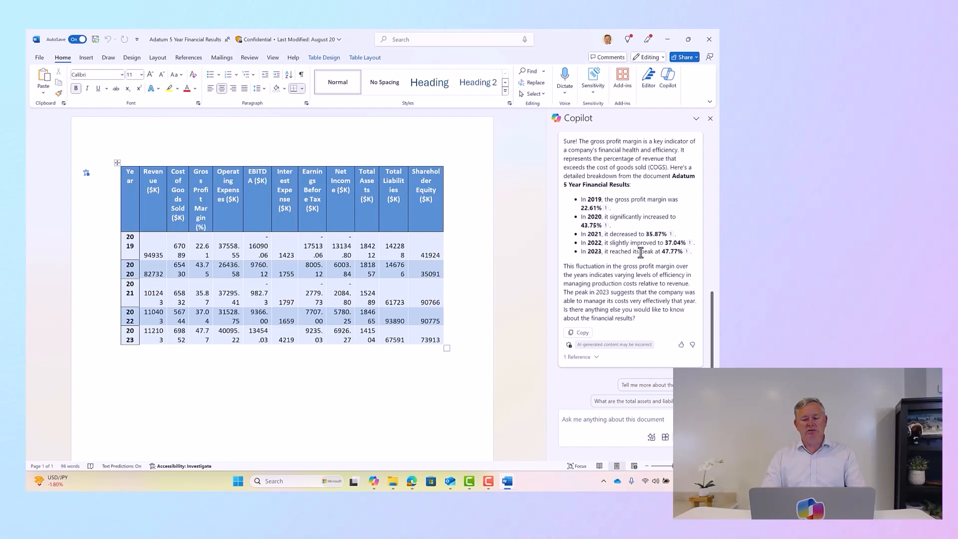
# Step: Ask Copilot what the possible cause of the outlier profits in 2020 was and review its answer
pyautogui.click(595, 421)
pyautogui.write('wha')
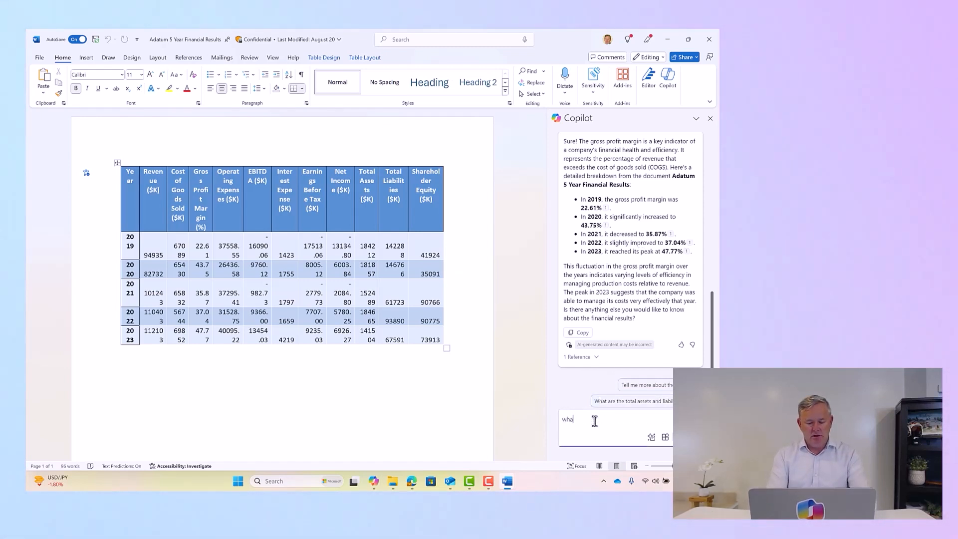
pyautogui.write('t was the poss')
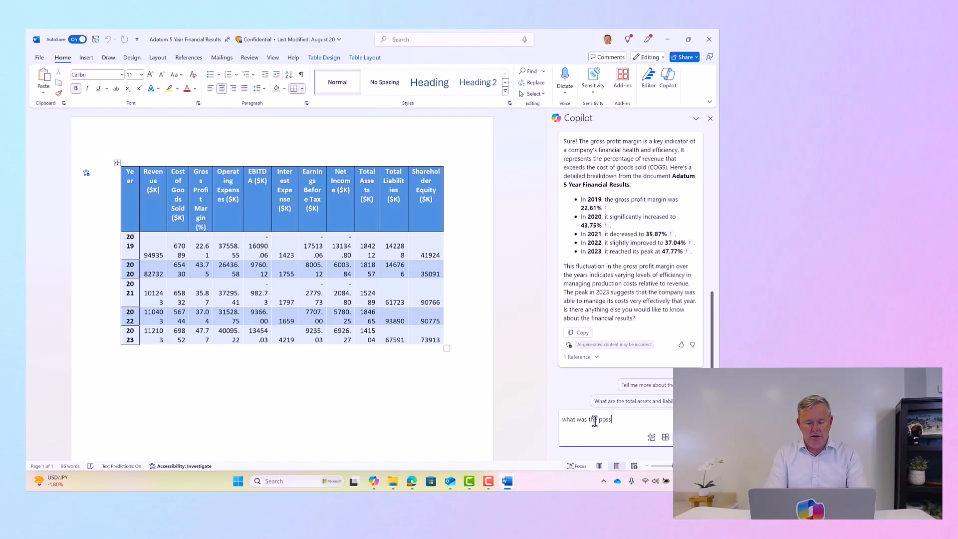
pyautogui.write('ible casue ')
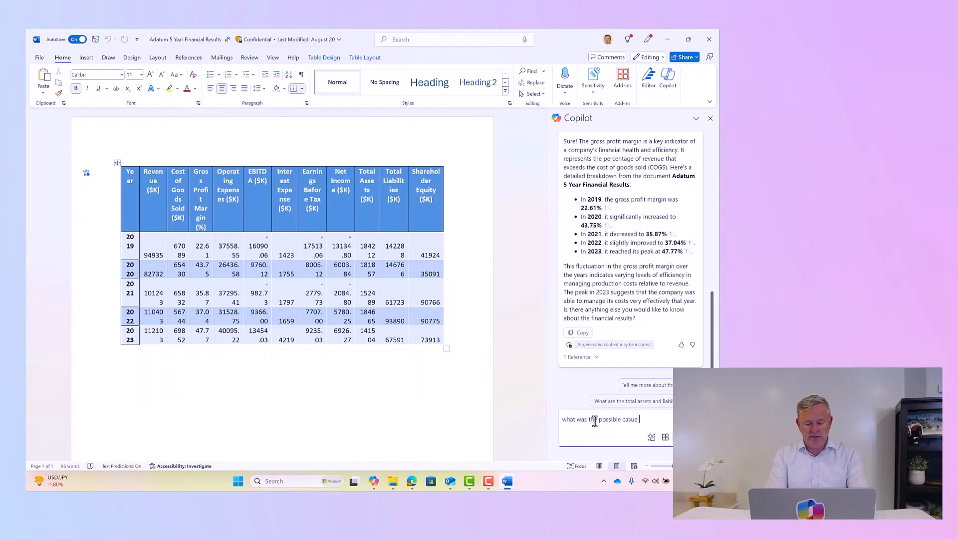
pyautogui.write('of the outlier')
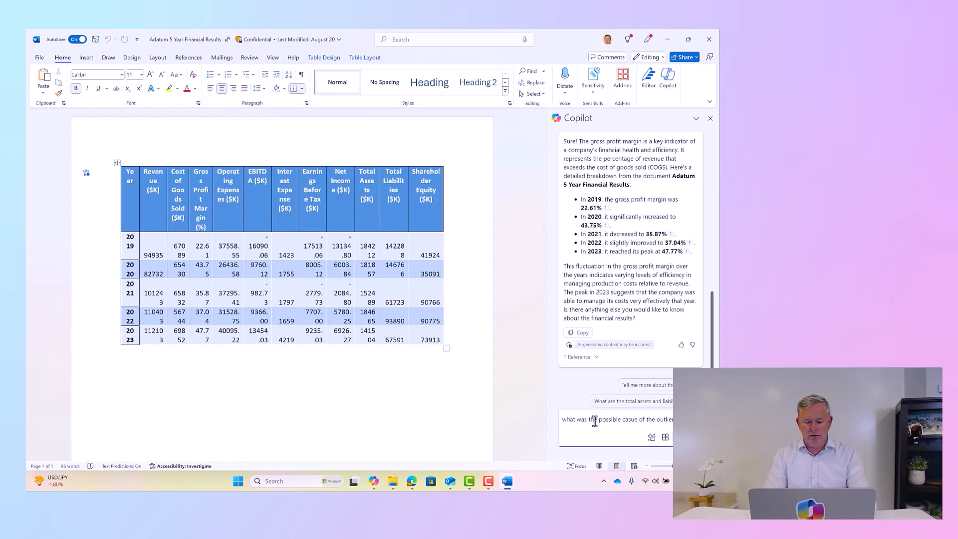
pyautogui.write('profits in ')
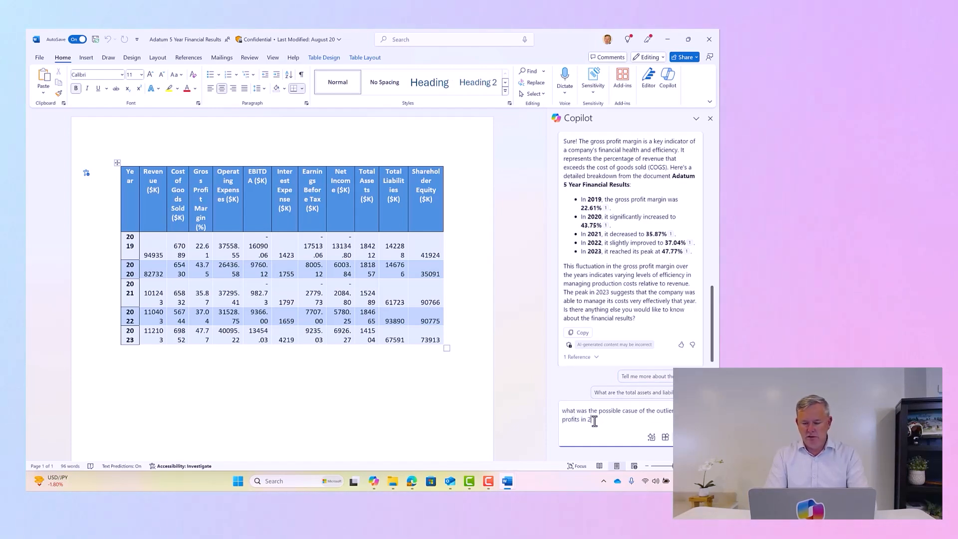
pyautogui.write('2020')
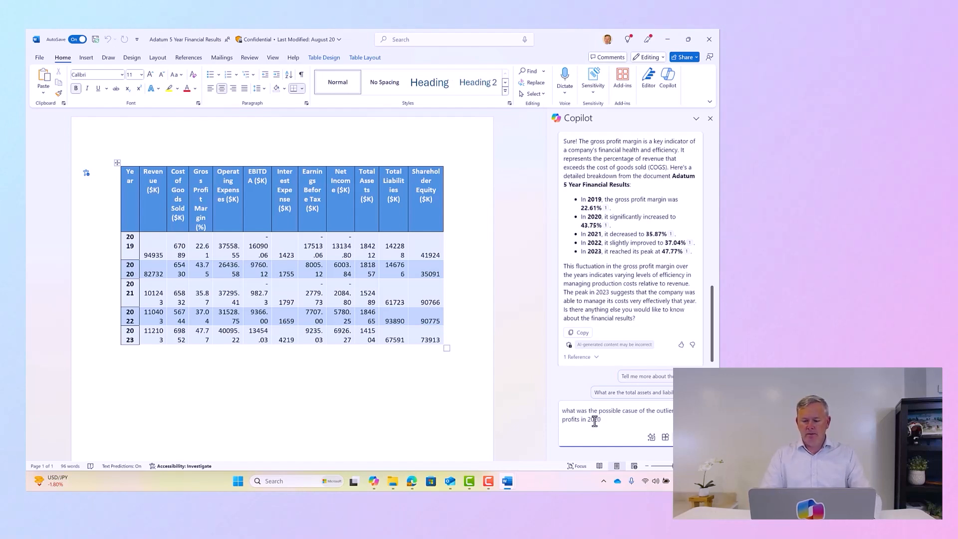
pyautogui.press('Return')
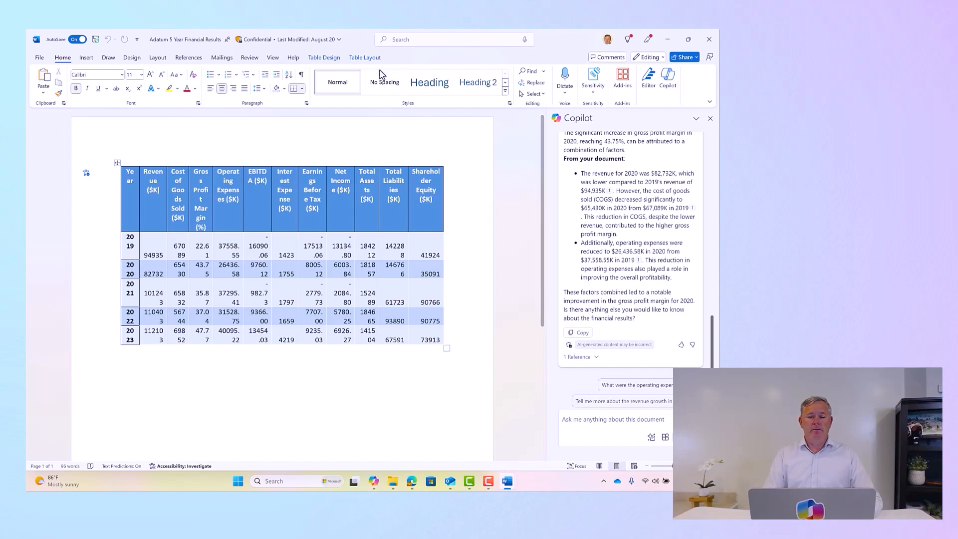
# Step: Close the financial results document, the KPI dashboard document and the Demo Documents folder window, and minimize Outlook
pyautogui.click(710, 40)
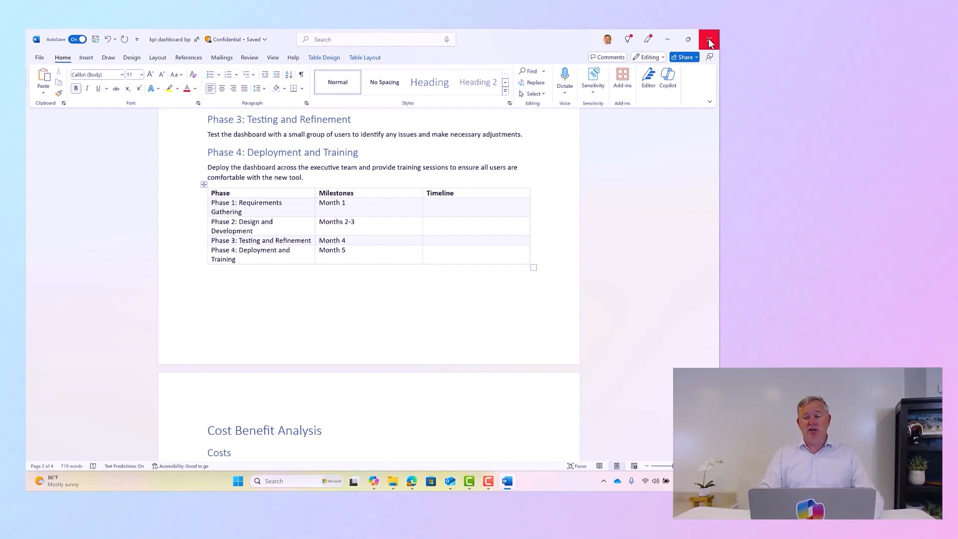
pyautogui.click(710, 42)
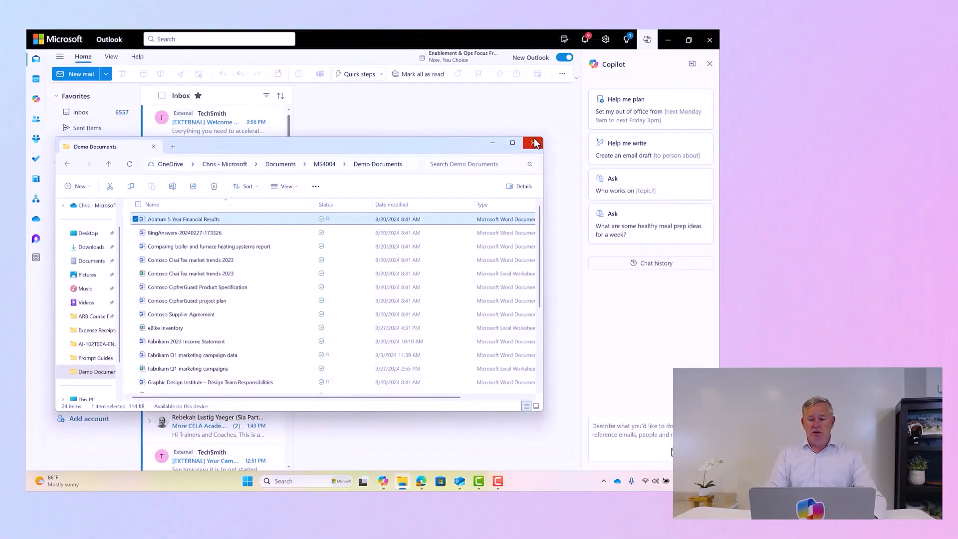
pyautogui.click(533, 145)
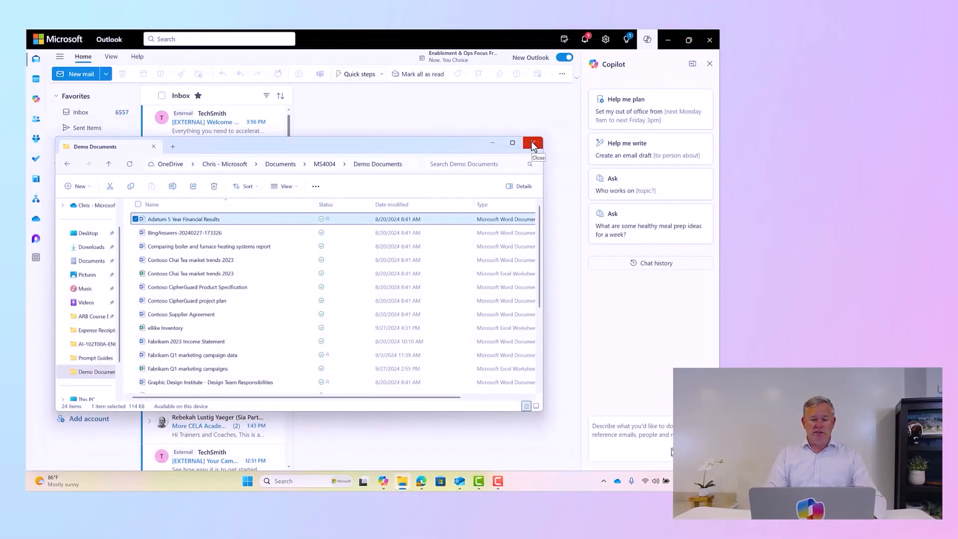
pyautogui.click(532, 143)
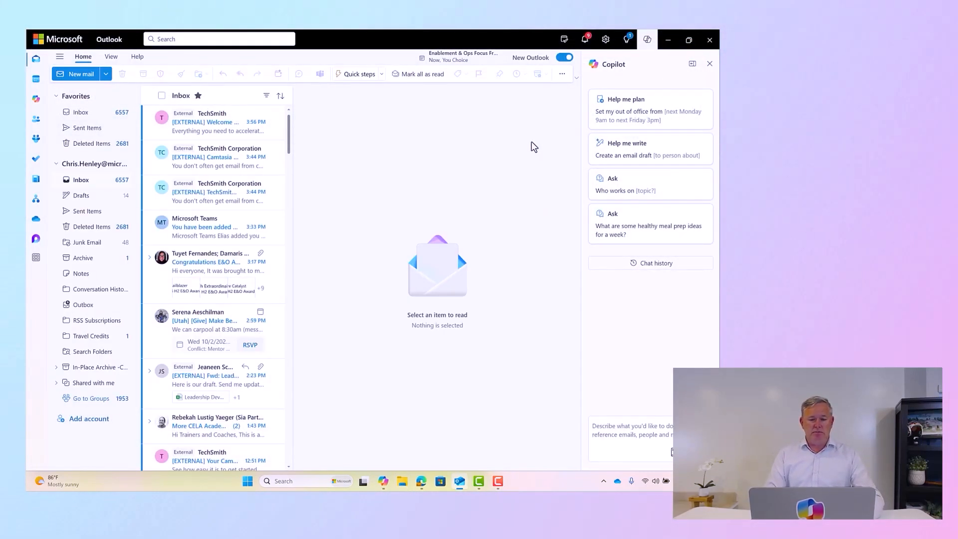
pyautogui.click(672, 46)
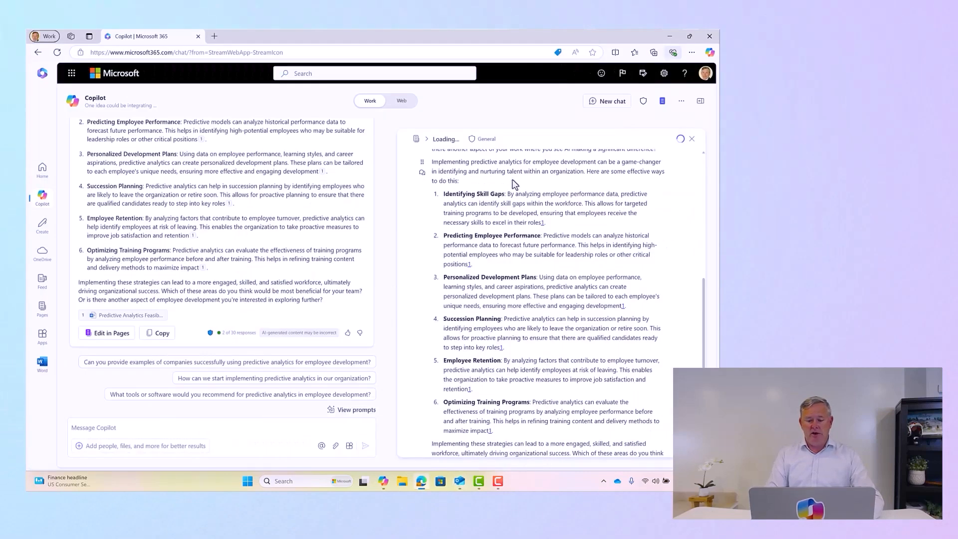
# Step: Open PowerPoint and create a new presentation from the "Geometric annual presentation" template
pyautogui.click(304, 481)
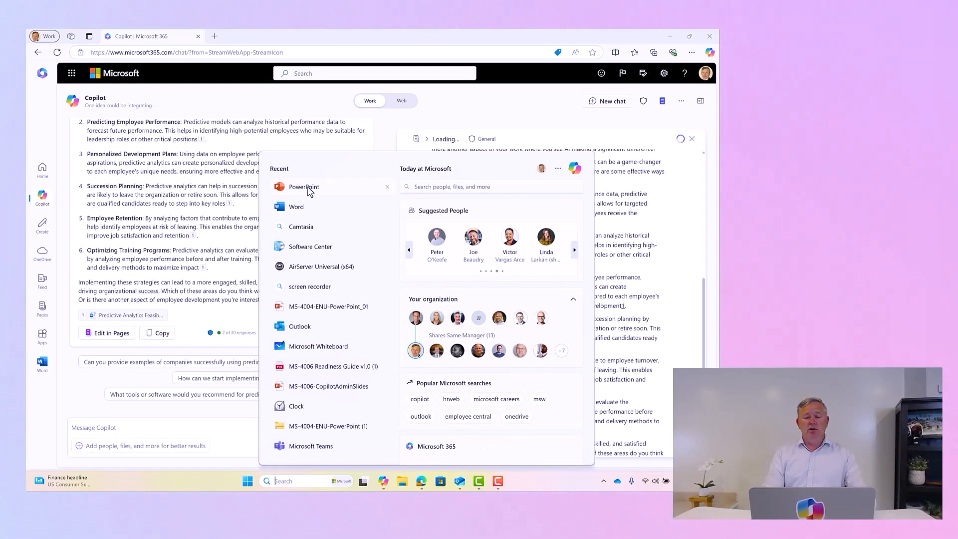
pyautogui.press('Escape')
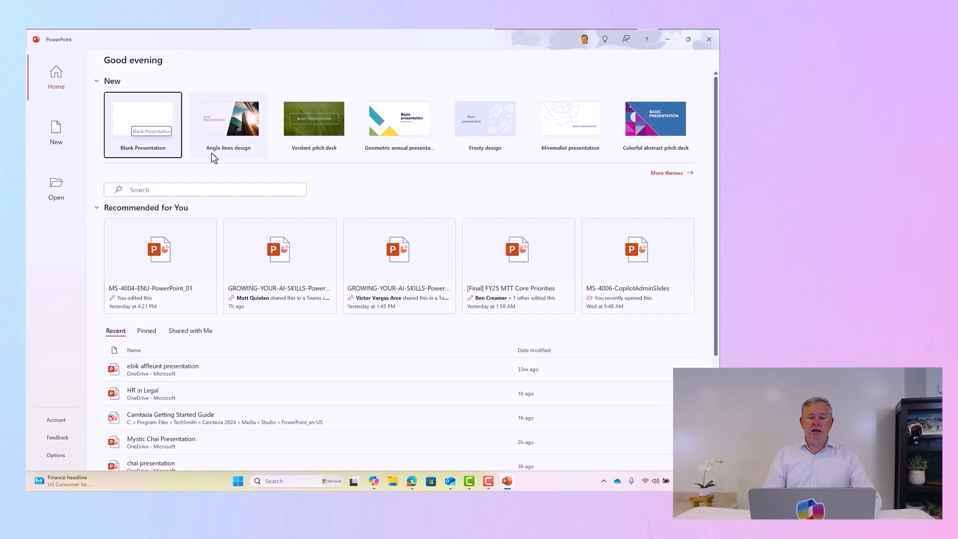
pyautogui.click(378, 131)
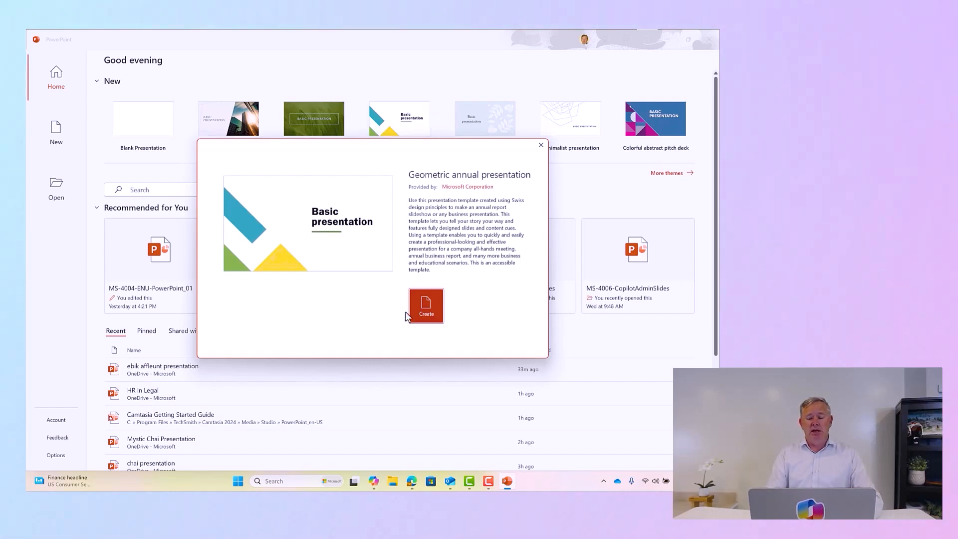
pyautogui.click(426, 312)
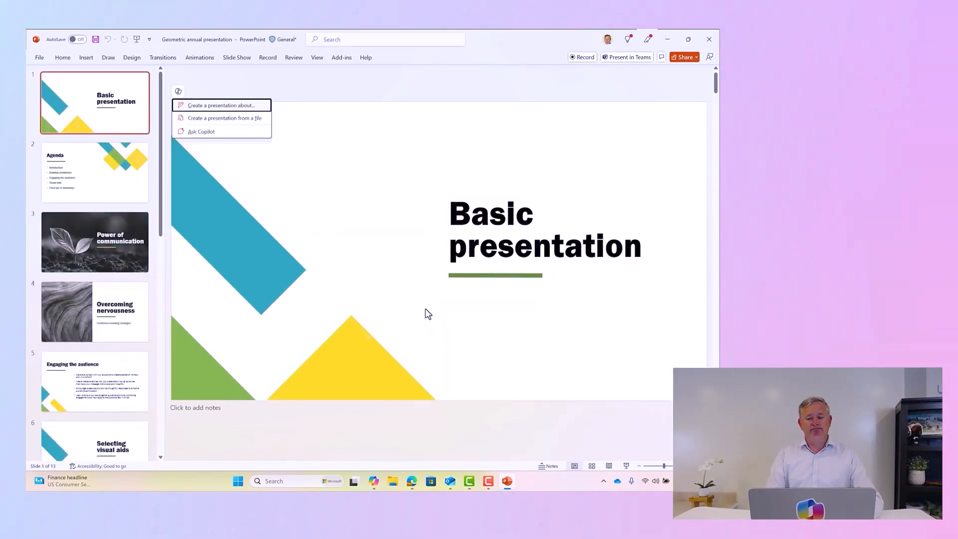